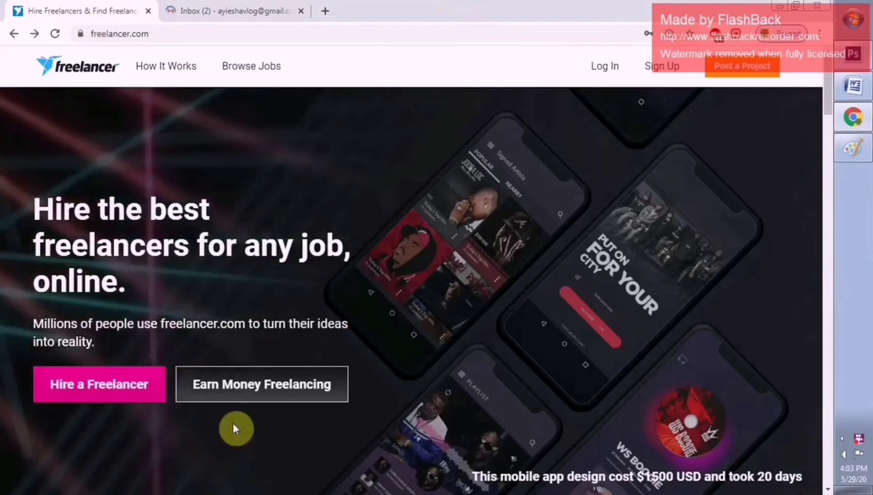
Start signing up and replace the autofilled e-mail with your own e-mail address
left_click(263, 382)
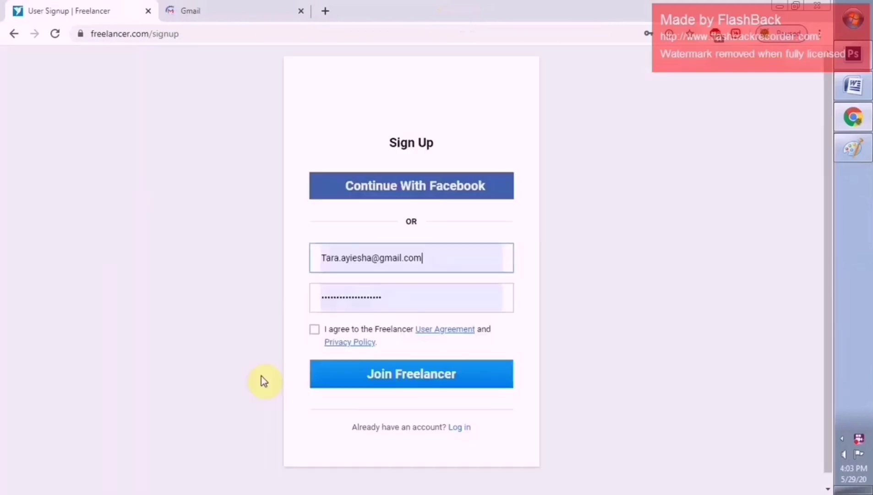
key("BackSpace")
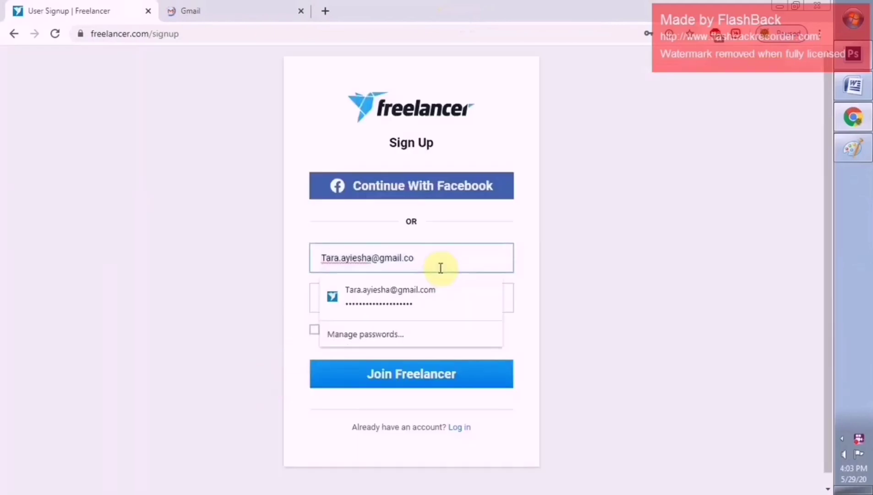
key("BackSpace")
key("BackSpace")
key("BackSpace")
key("BackSpace")
key("BackSpace")
key("BackSpace")
key("BackSpace")
key("BackSpace")
key("BackSpace")
key("BackSpace")
key("BackSpace")
key("BackSpace")
key("BackSpace")
key("BackSpace")
key("BackSpace")
key("BackSpace")
key("BackSpace")
key("BackSpace")
key("BackSpace")
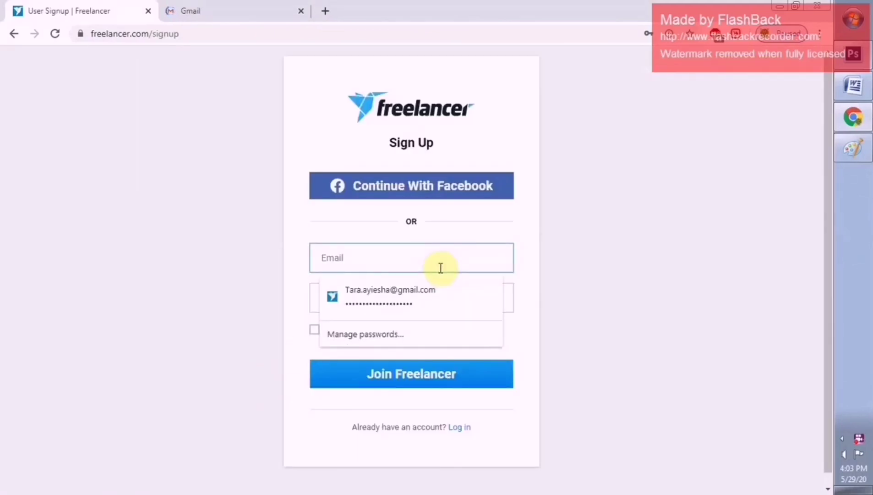
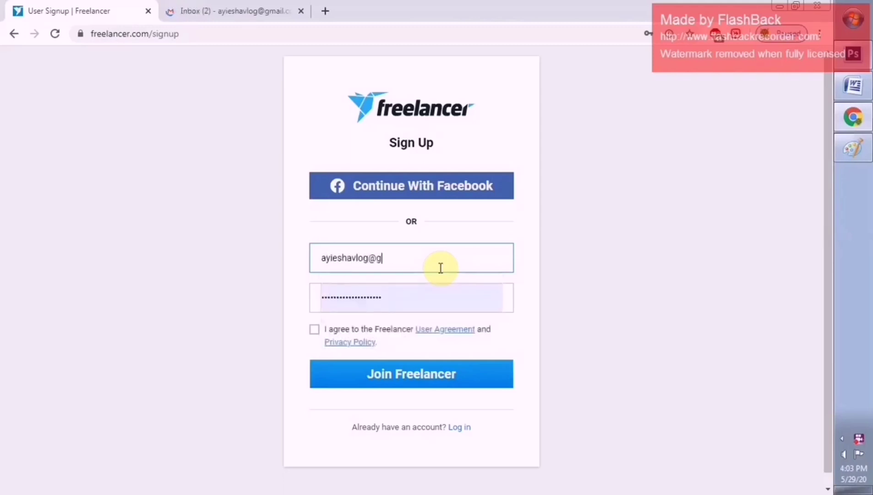
Replace the autofilled password with a new one, accept the user agreement, and join Freelancer
left_click_drag(430, 298, 306, 298)
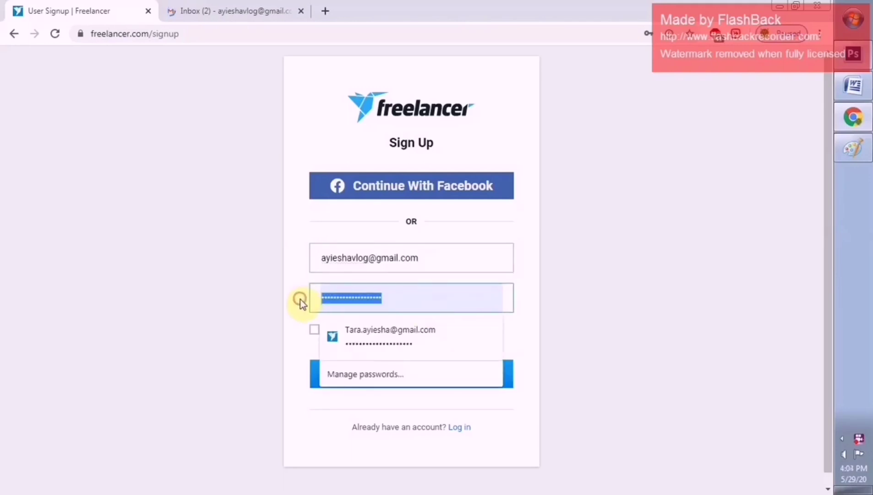
key("BackSpace")
type("••")
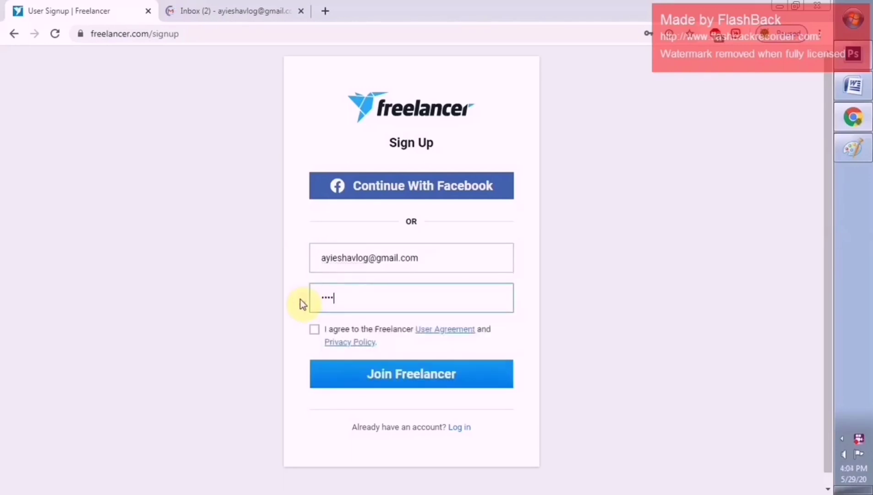
type("•••••••••••")
left_click(314, 329)
left_click(370, 380)
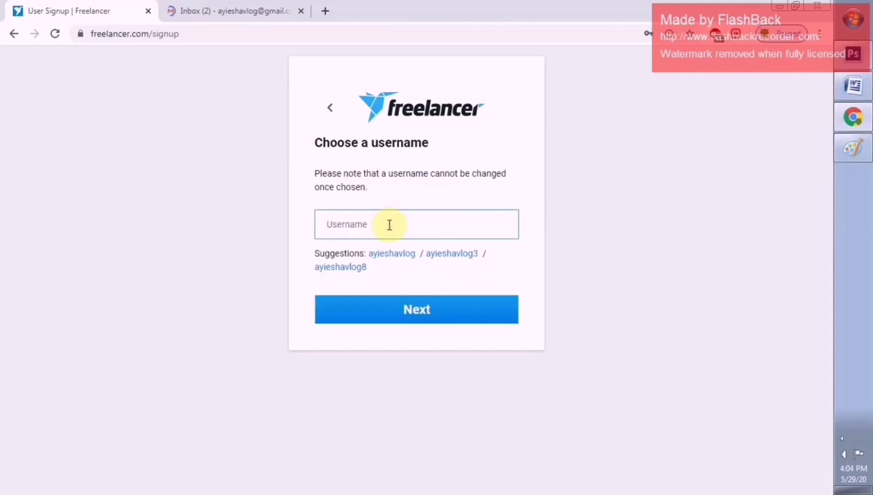
Enter a username and confirm it to reach the skill-selection welcome page
type("ayieshavlog")
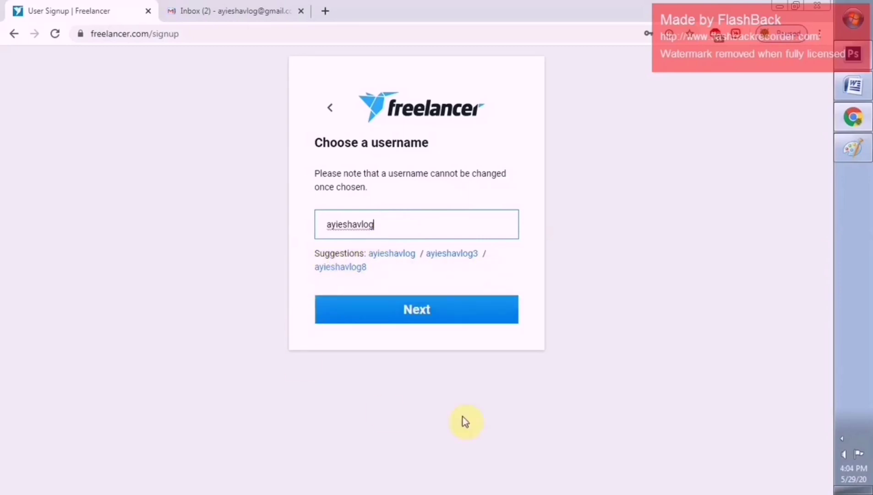
left_click(397, 313)
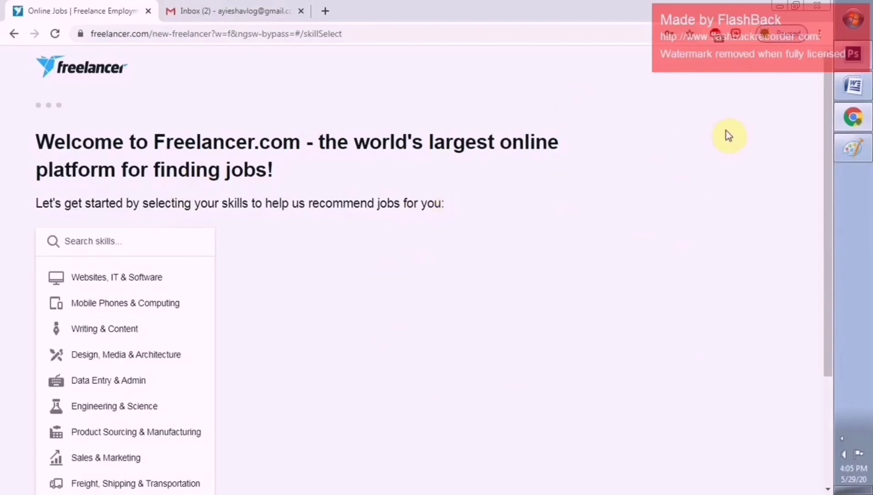
Reload the page, search skills for 'Social', and select Social Media Management and Social Media Marketing
left_click(54, 36)
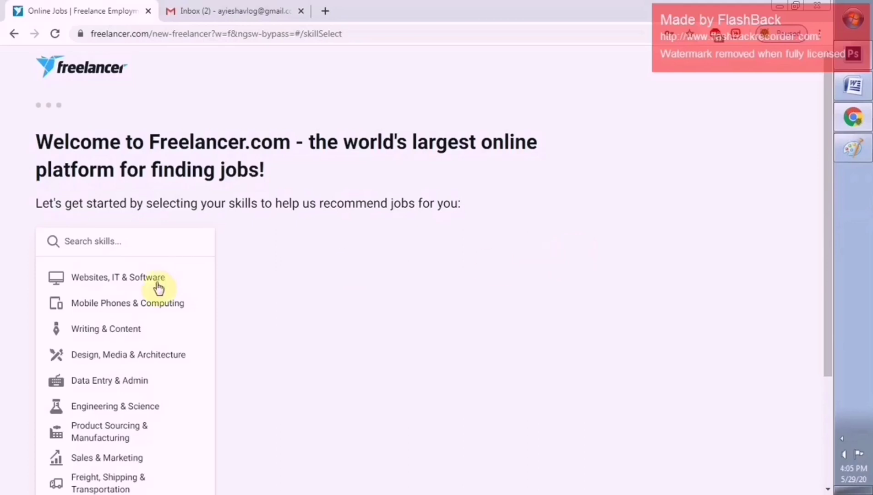
left_click(148, 243)
type("Social")
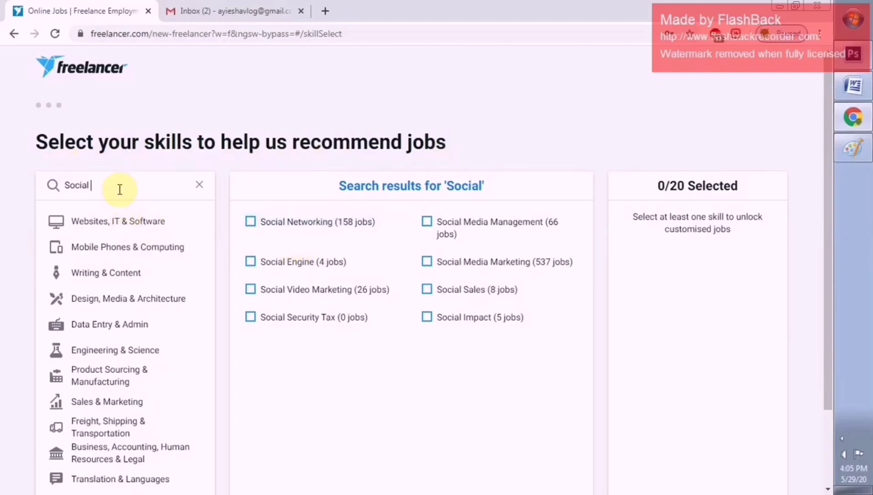
left_click(427, 221)
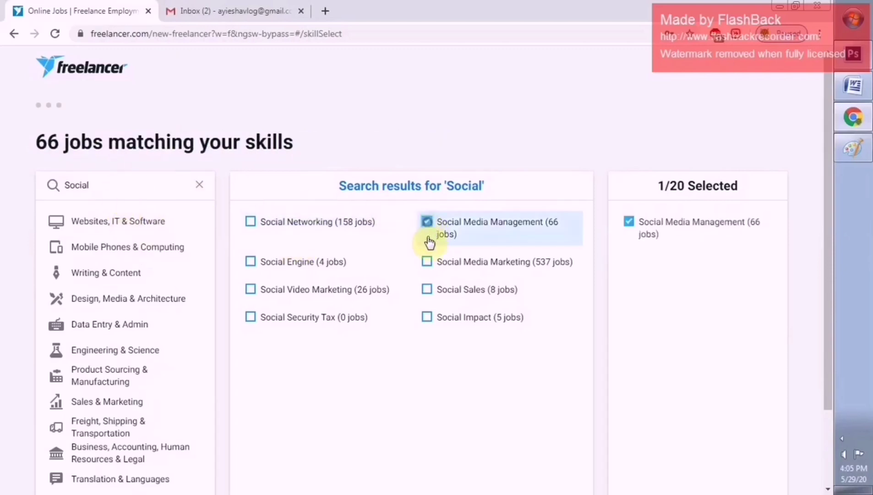
left_click(427, 262)
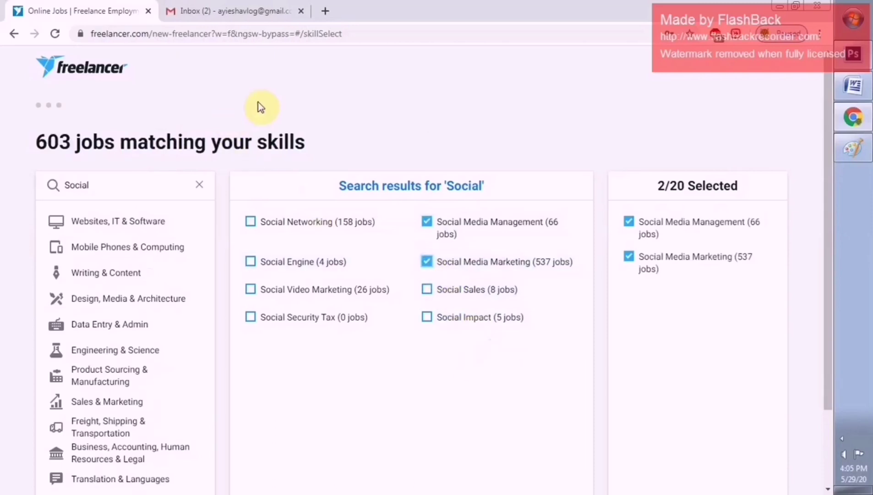
left_click_drag(827, 219, 807, 263)
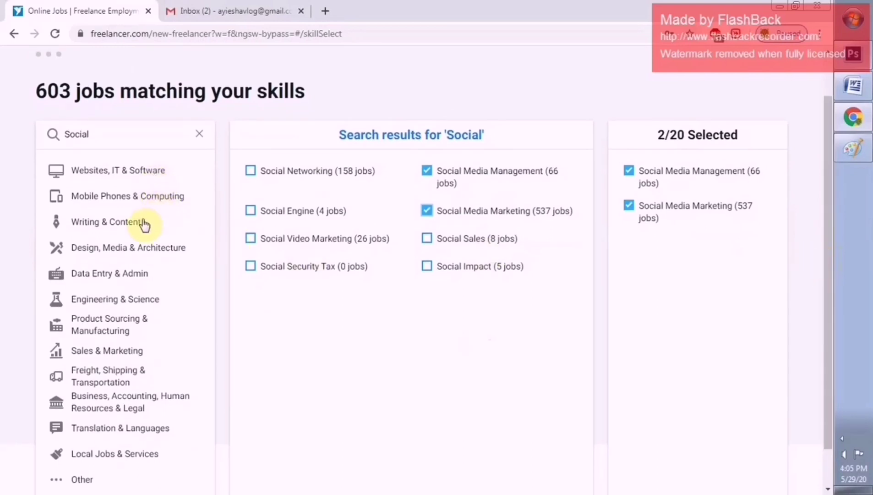
Select Photoshop and Graphic Design from the Design, Media & Architecture skills
left_click(158, 254)
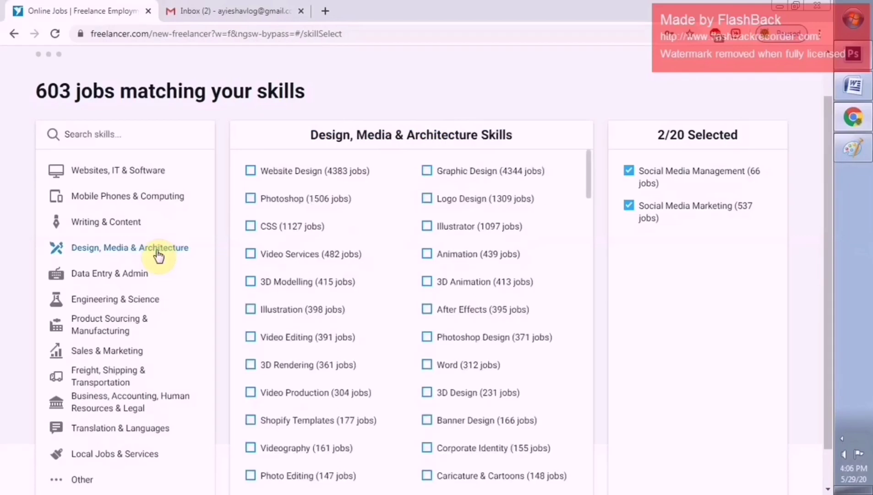
left_click(251, 198)
left_click(430, 176)
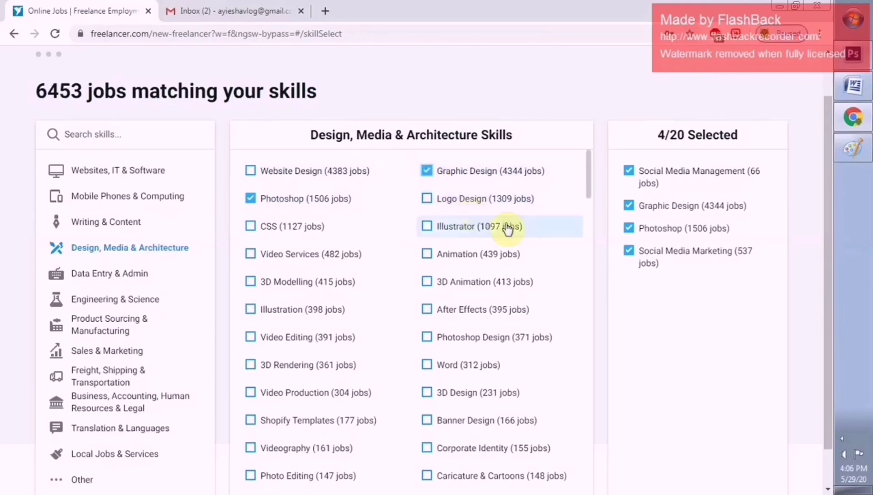
left_click_drag(588, 191, 589, 207)
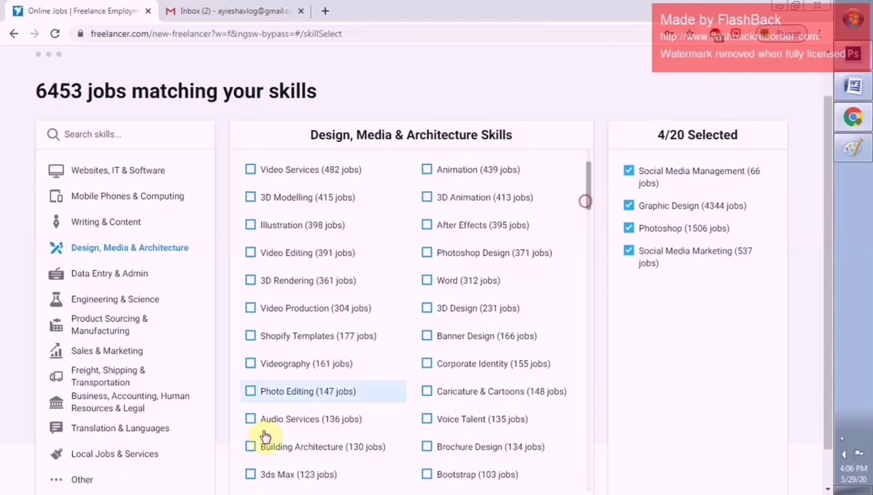
Add Photo Editing, Banner Design, Corporate Identity, Instagram Marketing and App Designer to the skills
left_click(252, 392)
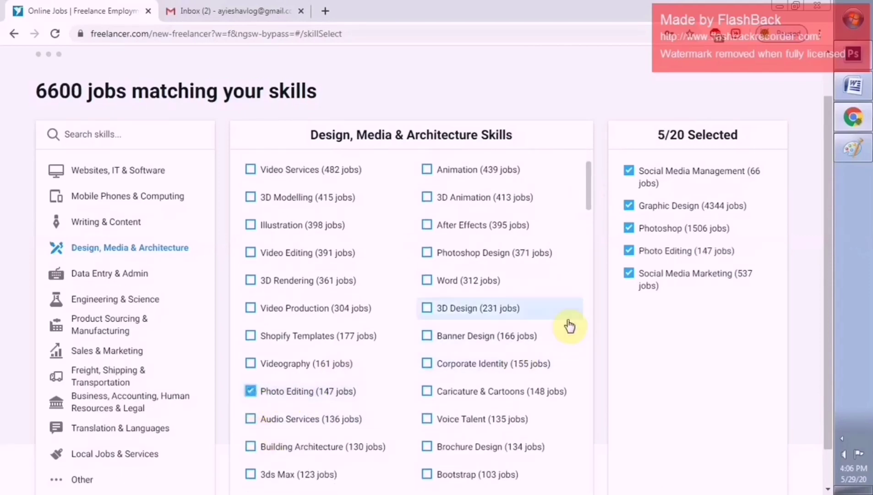
left_click(434, 342)
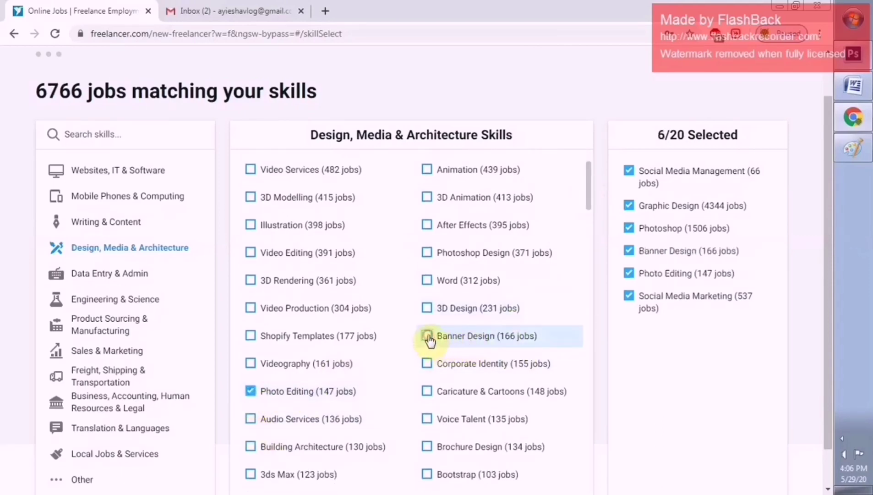
left_click(427, 367)
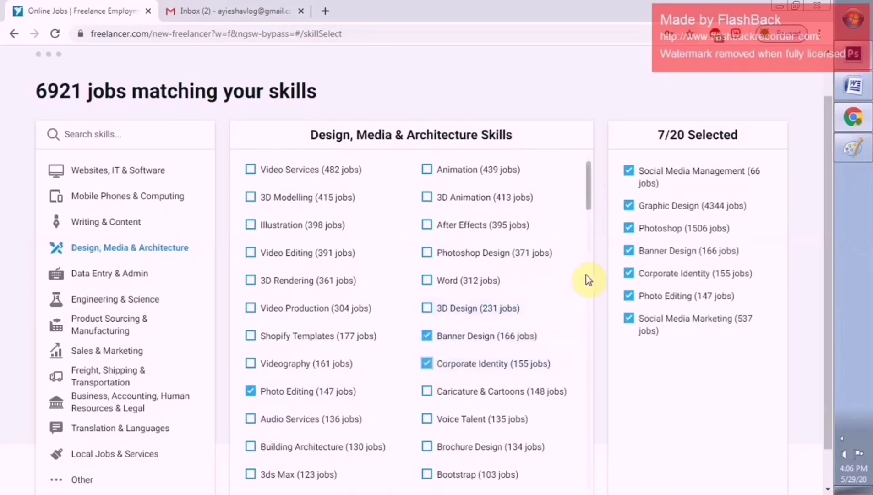
left_click_drag(591, 205, 593, 251)
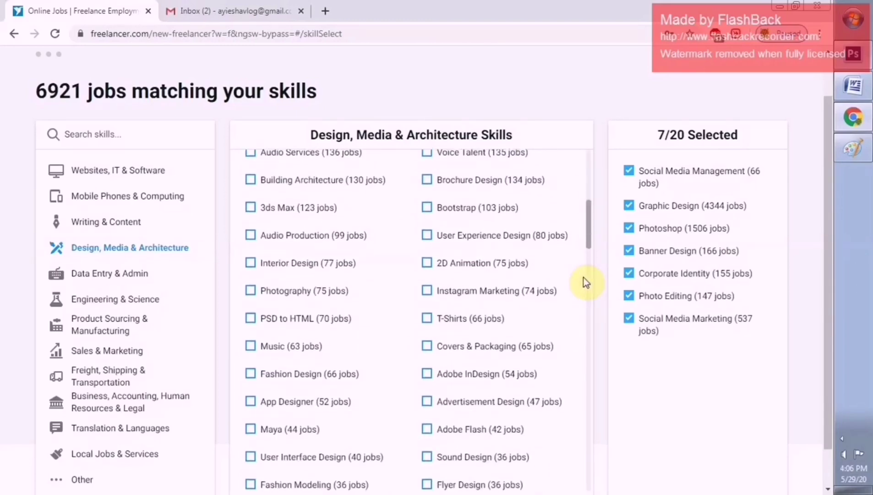
left_click(427, 296)
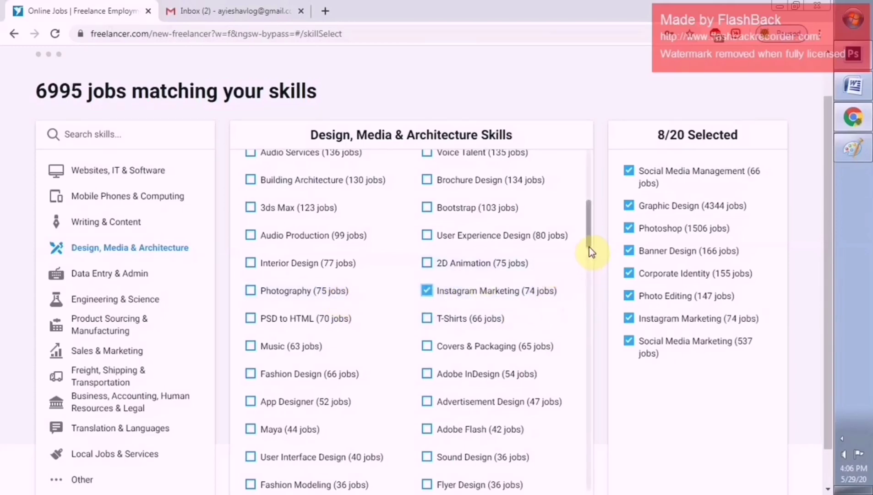
left_click_drag(590, 248, 591, 260)
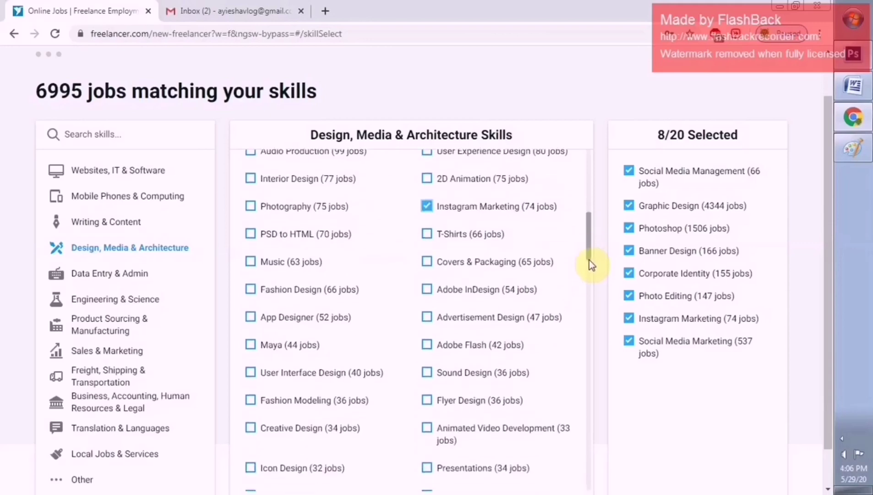
left_click(254, 319)
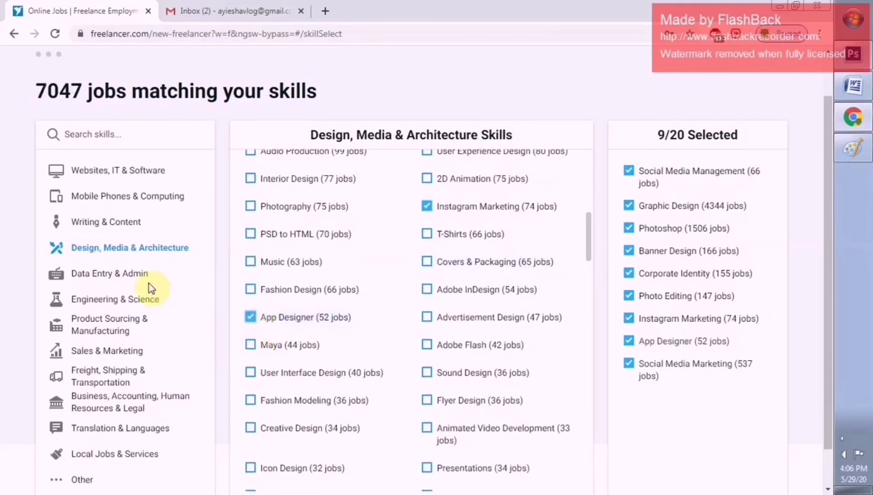
left_click(140, 275)
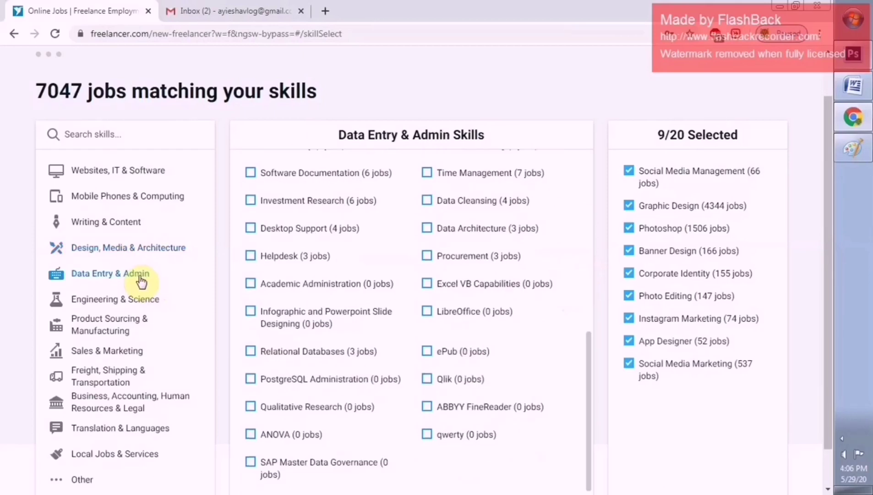
Select Investment Research, General Office and Microsoft Outlook from the Data Entry & Admin skills
left_click(251, 202)
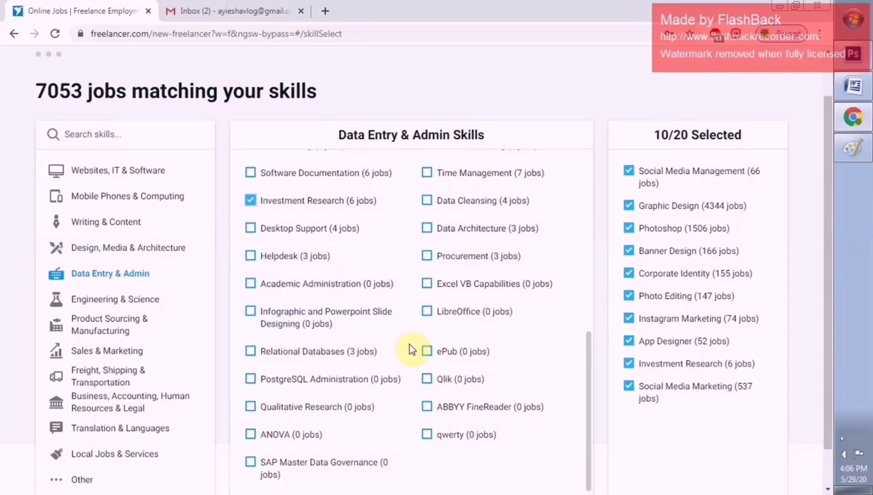
left_click_drag(588, 443, 586, 363)
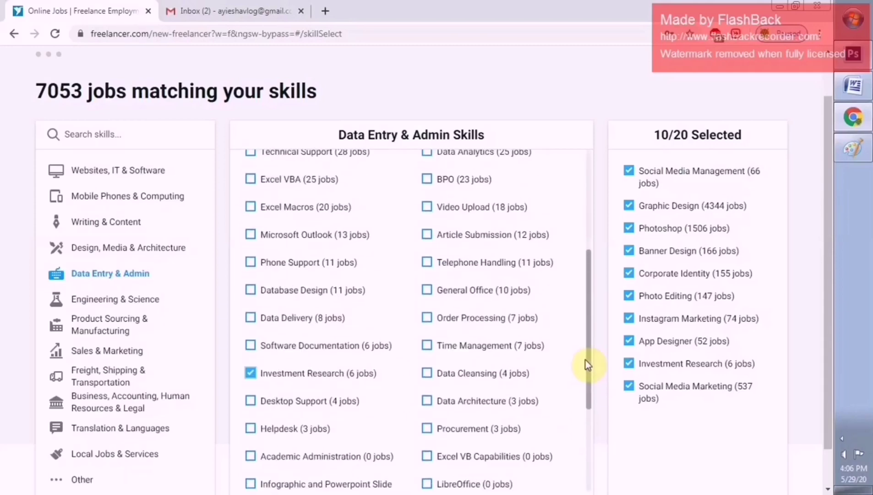
left_click(428, 298)
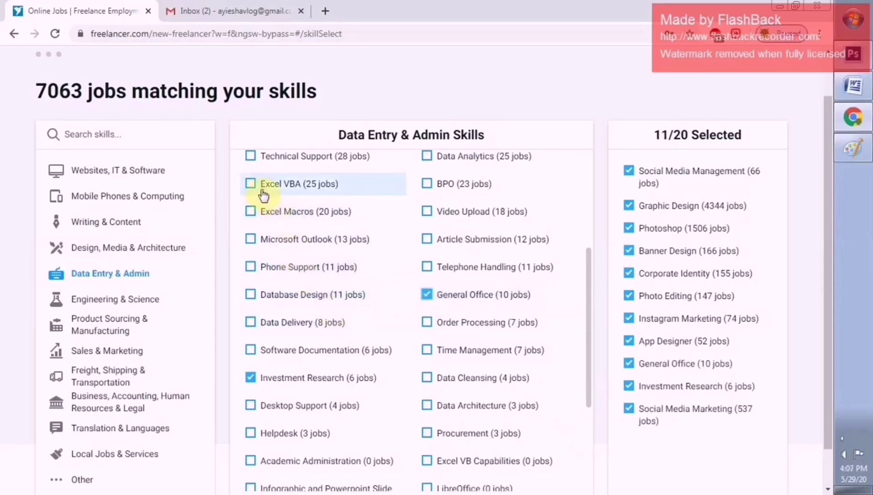
left_click(251, 243)
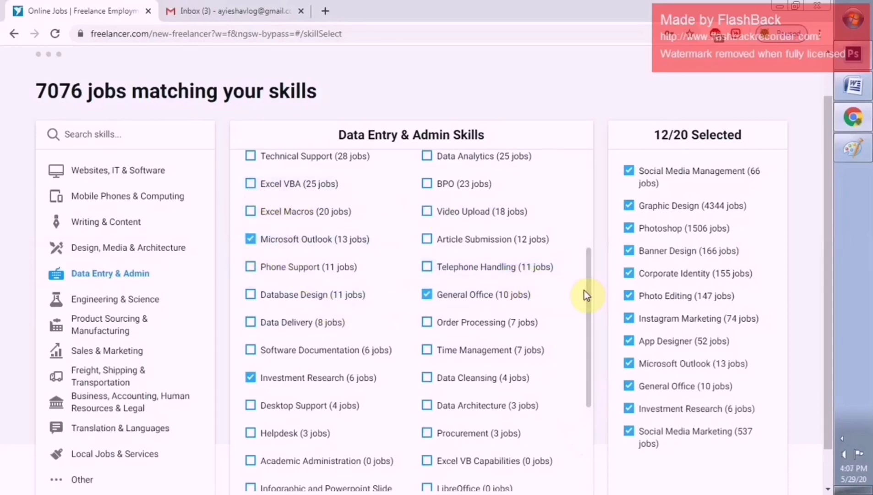
left_click_drag(584, 291, 583, 299)
left_click(426, 295)
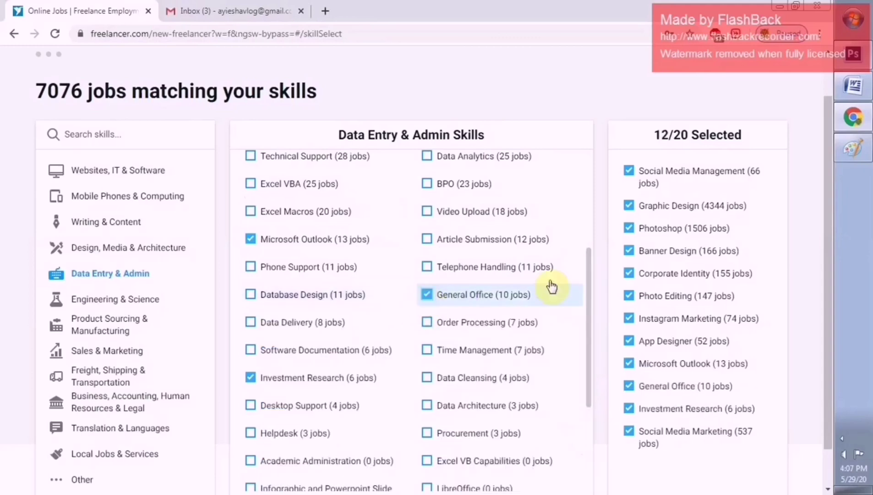
Add Microsoft Office, Video Upload, Excel and Data Entry to the selected skills
left_click_drag(591, 273, 594, 216)
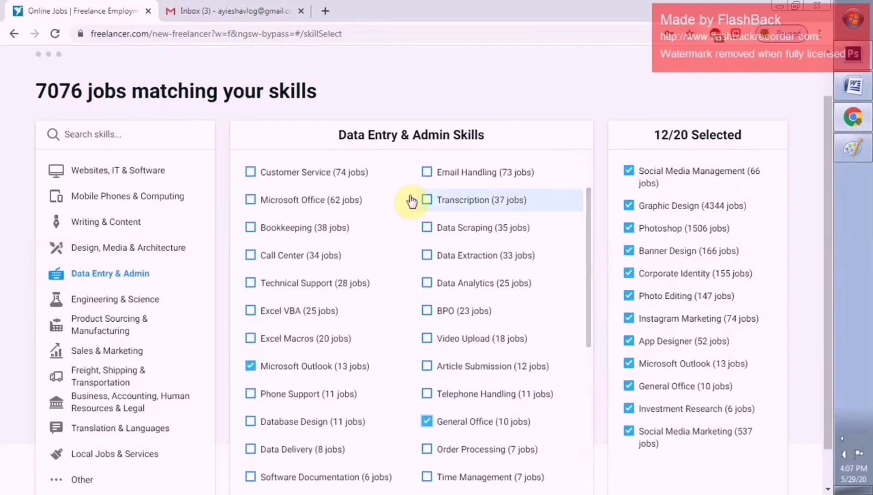
left_click(251, 202)
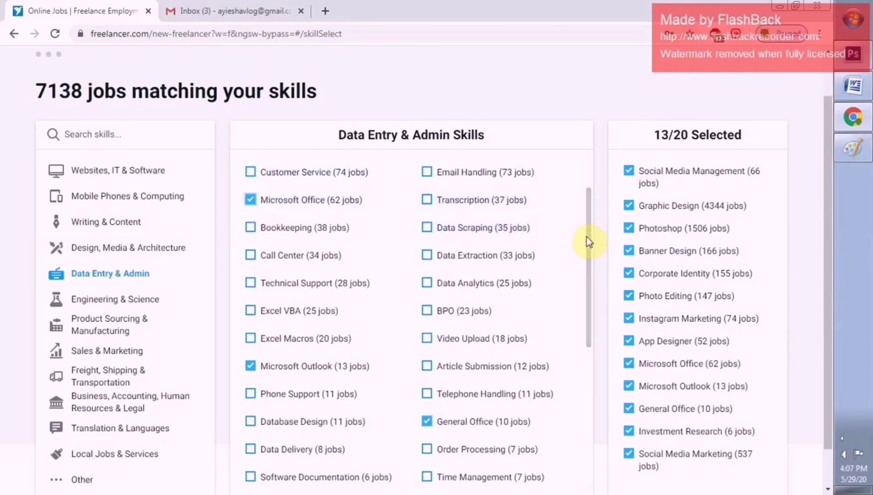
left_click(428, 341)
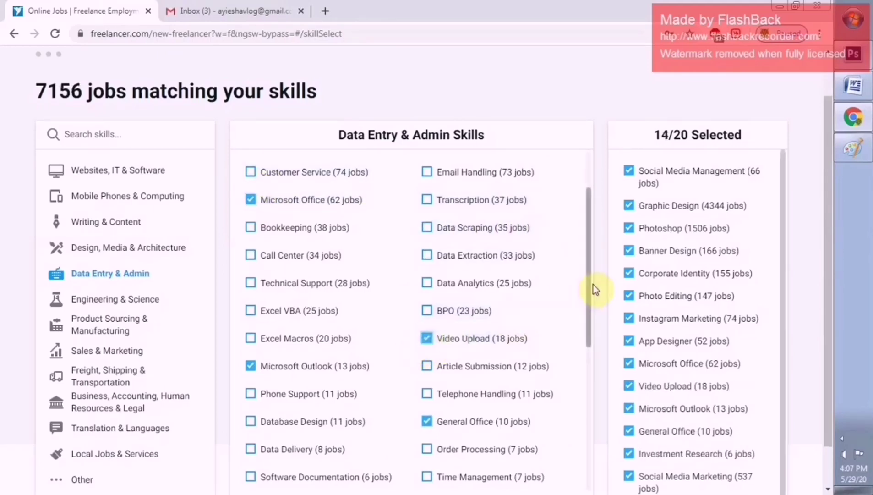
left_click_drag(589, 298, 594, 250)
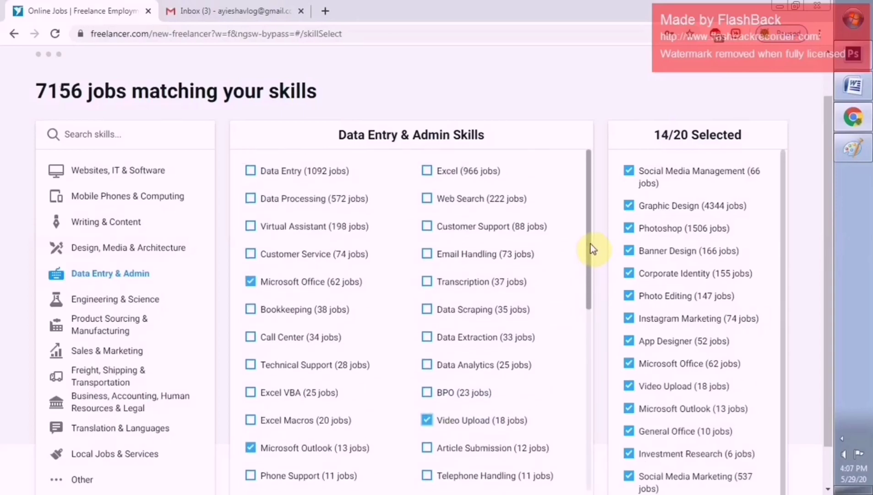
left_click(427, 174)
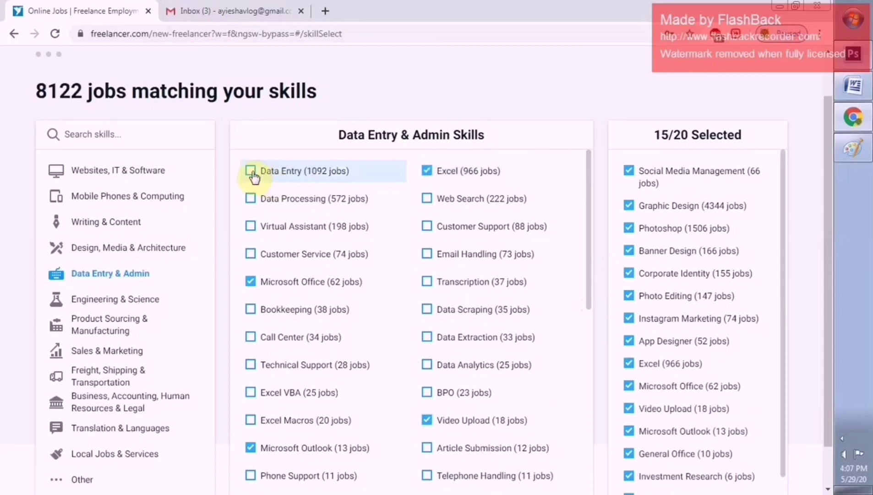
left_click(251, 173)
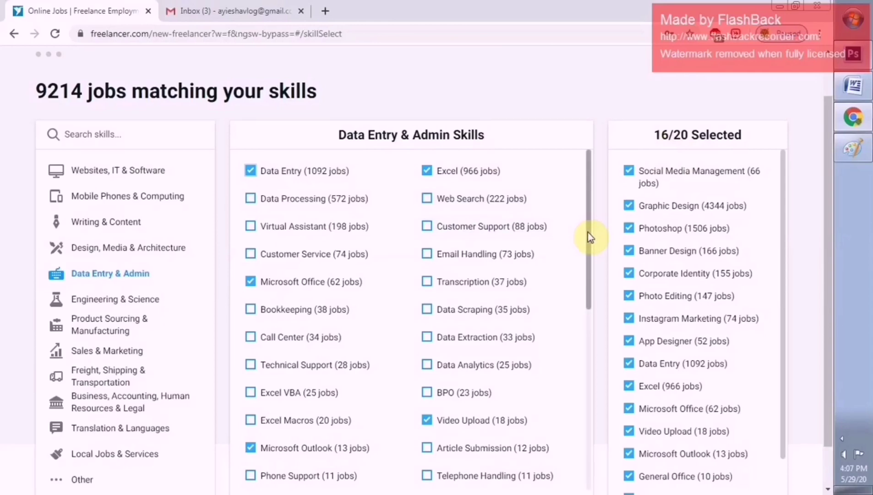
left_click_drag(587, 234, 587, 278)
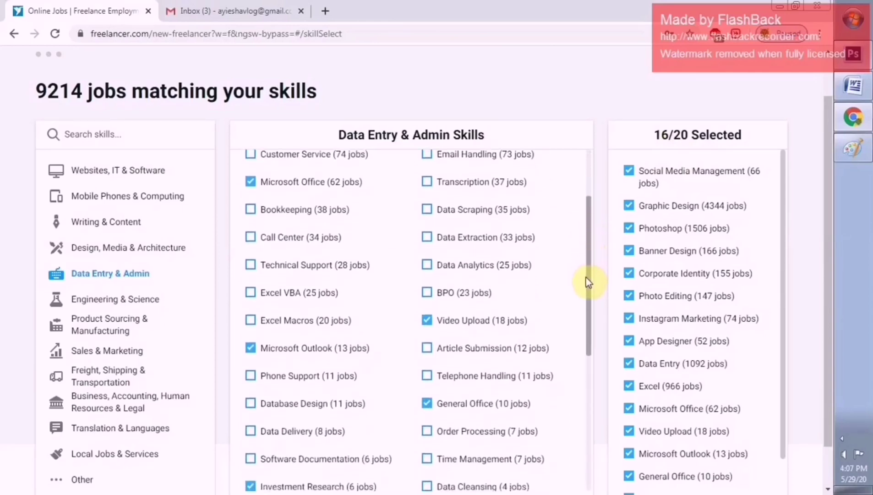
From Sales & Marketing, add Branding, Affiliate Marketing, Marketing Strategy and Brand Marketing, reaching 20/20 skills
left_click(107, 352)
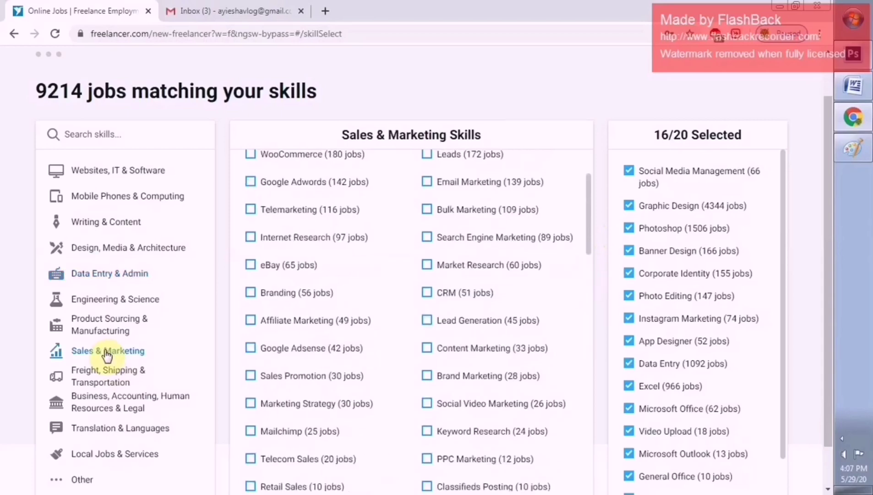
left_click(250, 293)
left_click(250, 322)
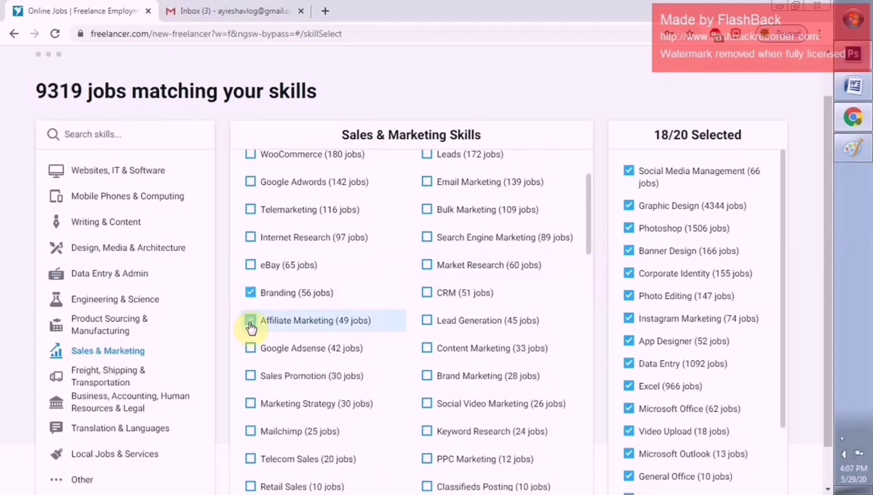
left_click(252, 404)
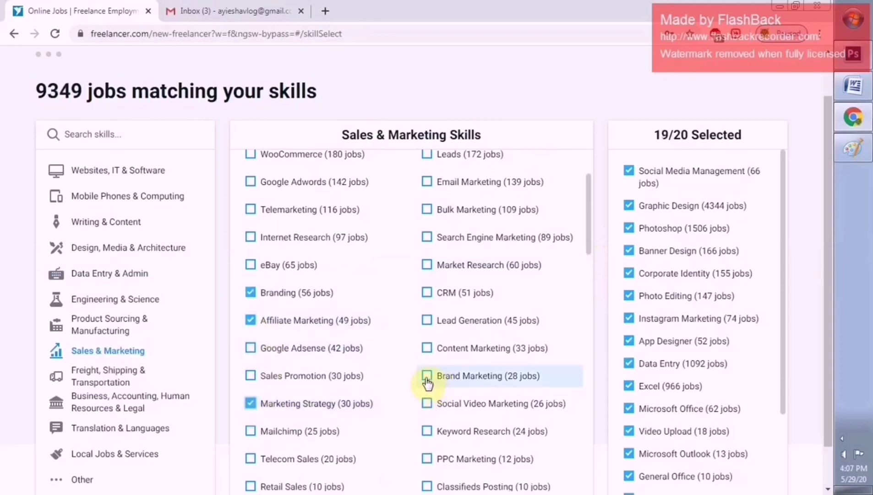
left_click(428, 377)
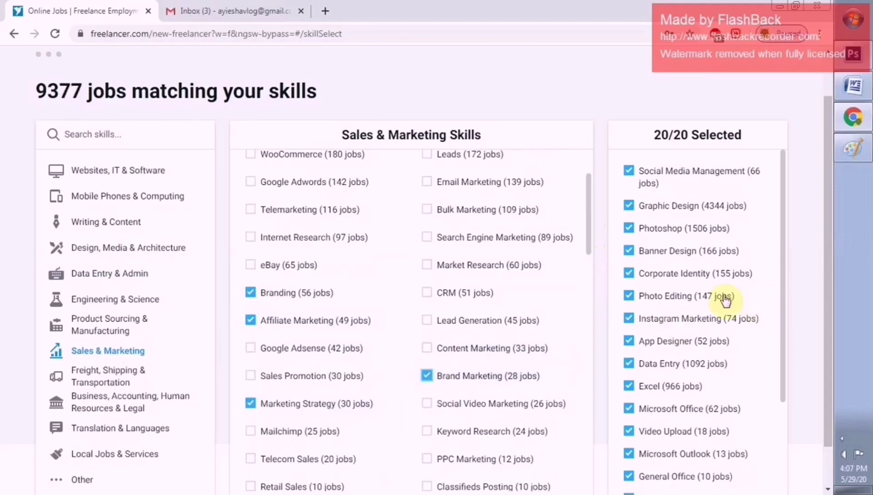
left_click_drag(829, 282, 828, 329)
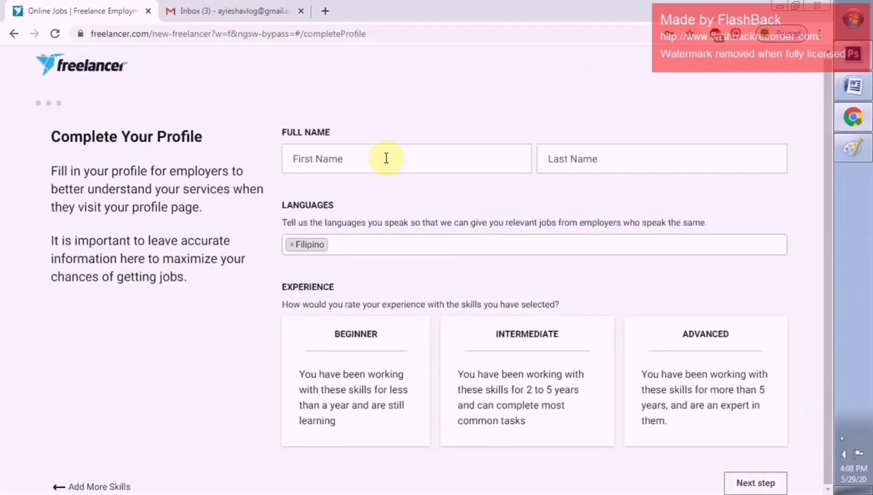
Fill in the profile's first name and last name fields
left_click(386, 158)
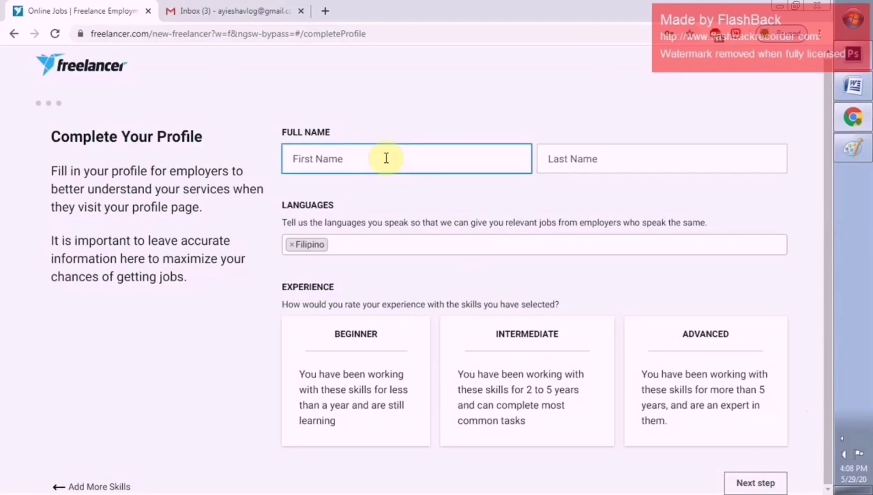
left_click(566, 166)
type("Sandoval")
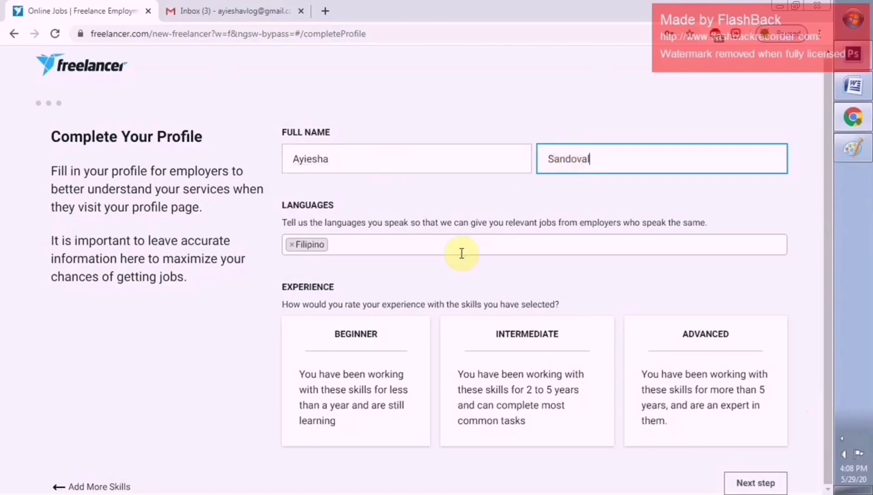
Compare the Beginner, Intermediate and Advanced experience levels, settling on Intermediate
left_click(392, 362)
left_click(548, 365)
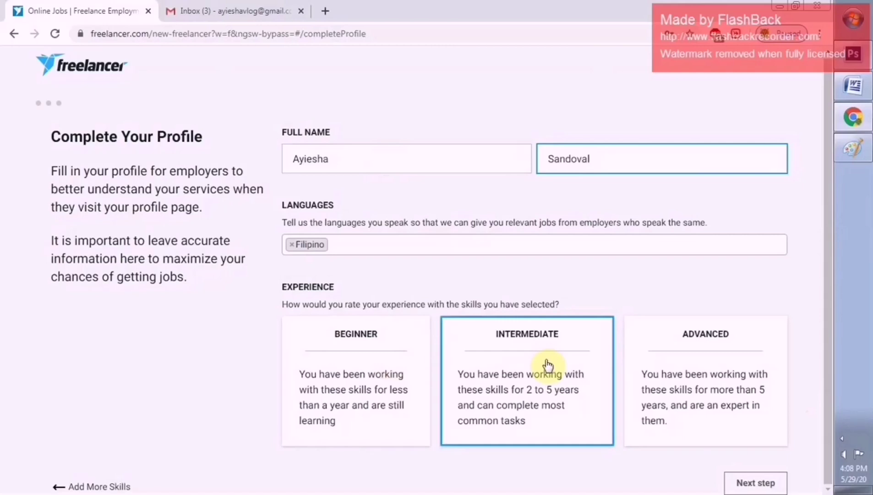
left_click(391, 351)
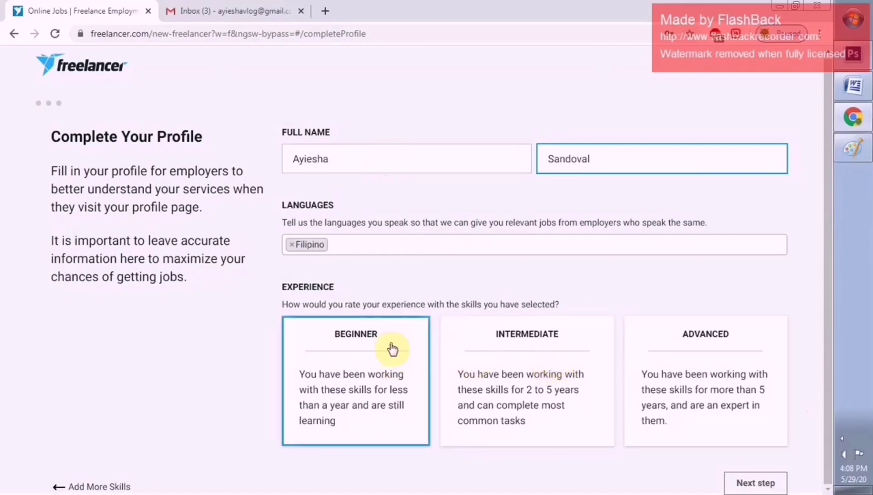
left_click(481, 357)
left_click(702, 357)
left_click(569, 355)
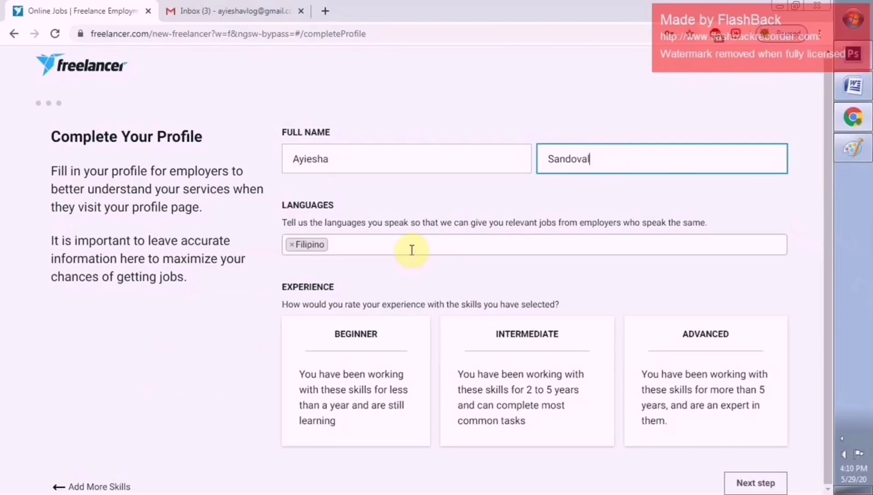
Add English as a spoken language, keep Intermediate experience, and submit the profile
left_click(412, 250)
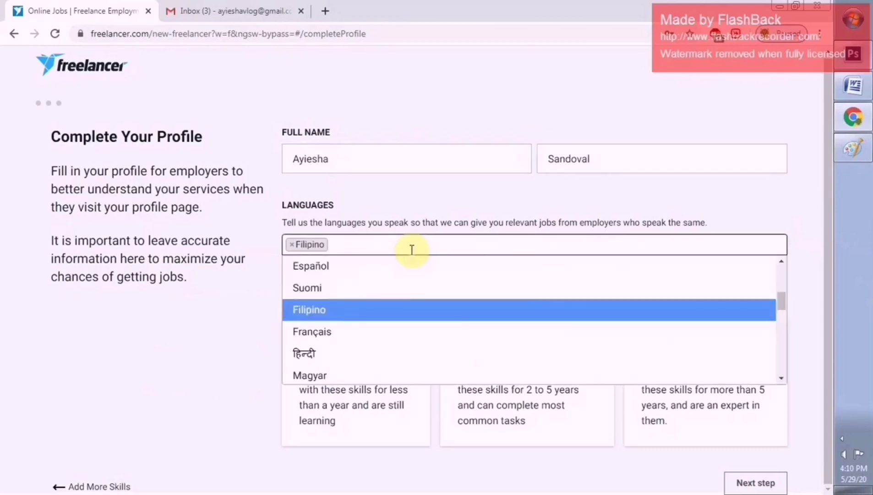
type("E")
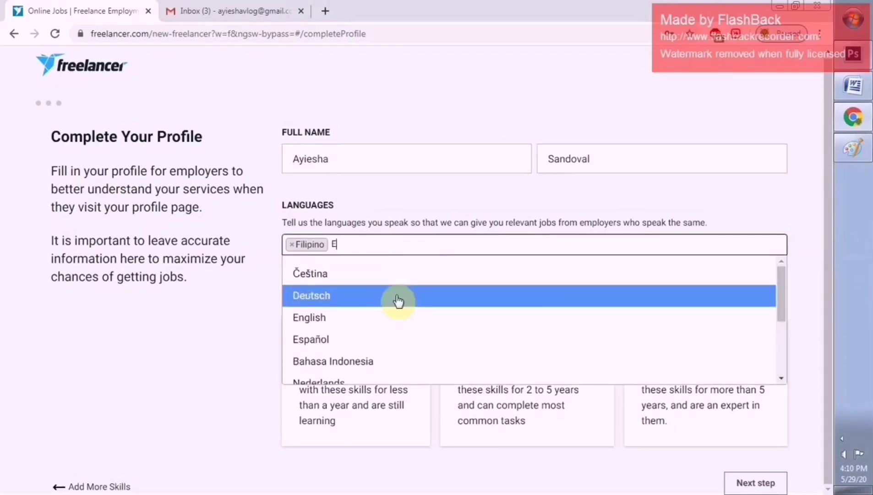
left_click(397, 317)
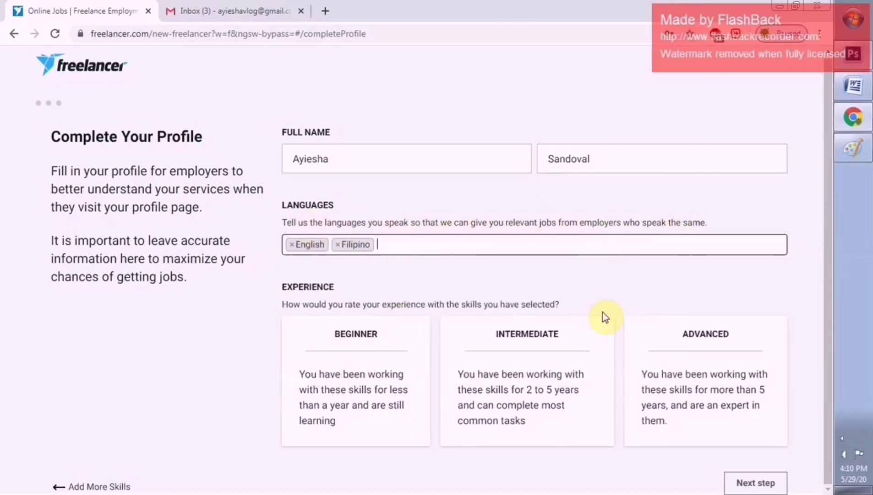
left_click(590, 343)
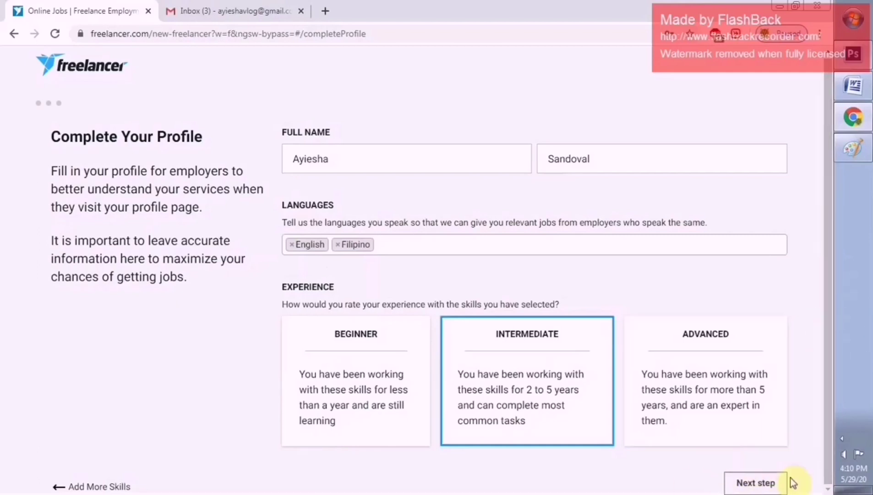
left_click(763, 485)
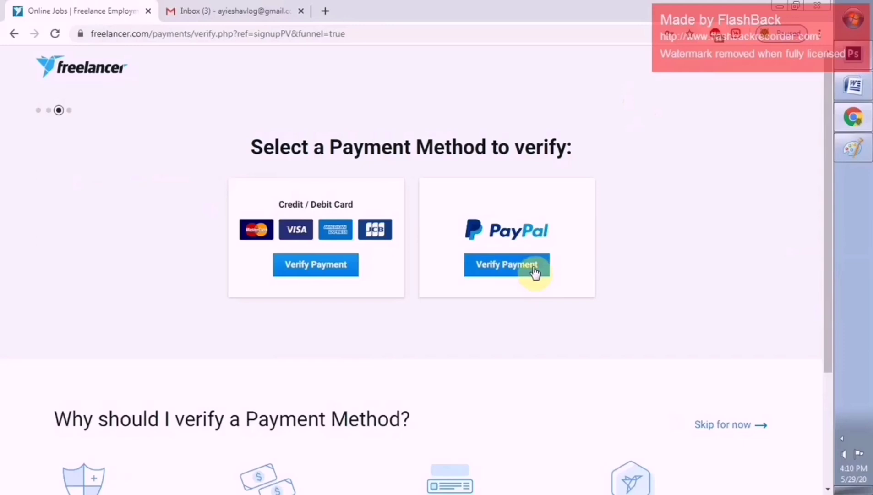
Skip both the payment-method verification and the Plus Membership free trial offer
left_click_drag(830, 289, 830, 371)
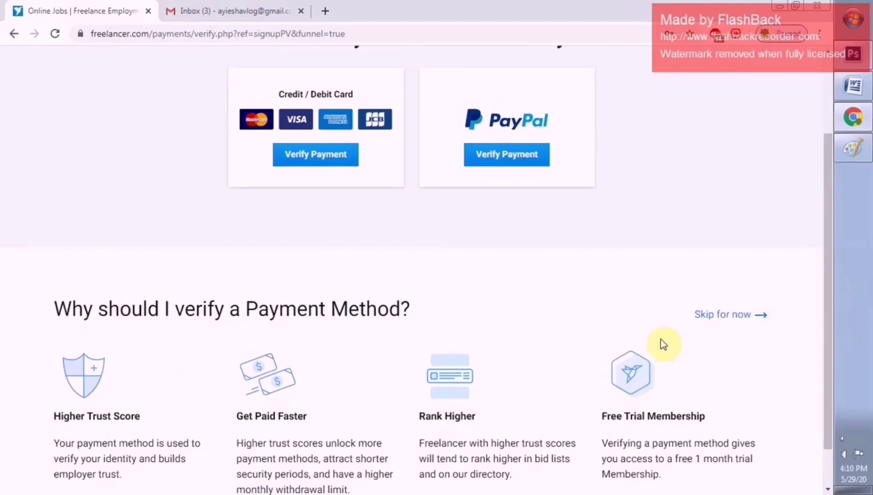
left_click(741, 322)
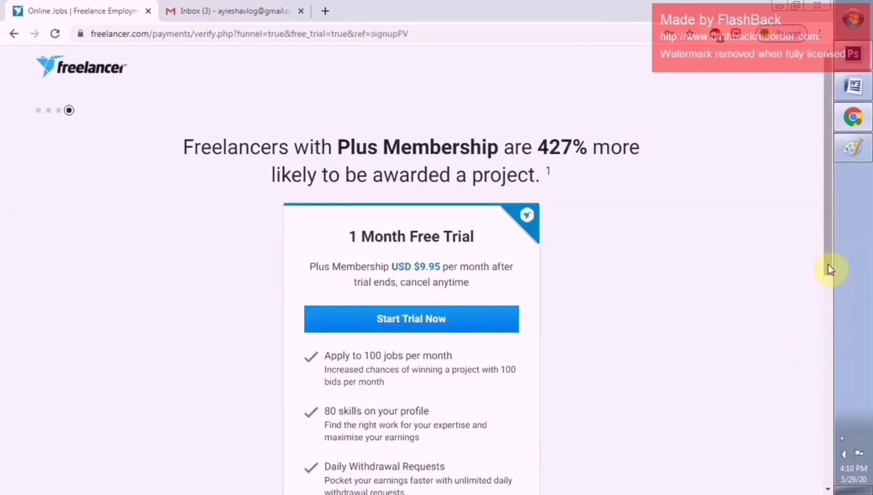
left_click_drag(829, 264, 826, 310)
scroll(360, 195, "up", 2)
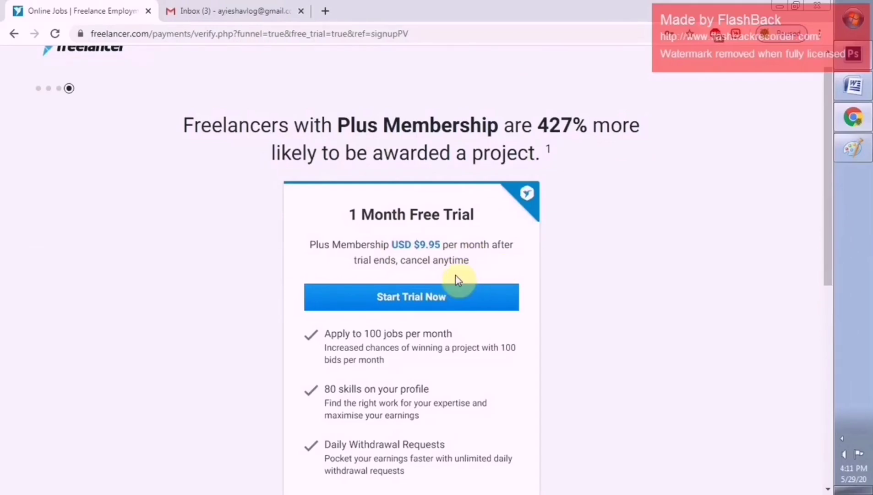
left_click_drag(830, 238, 830, 404)
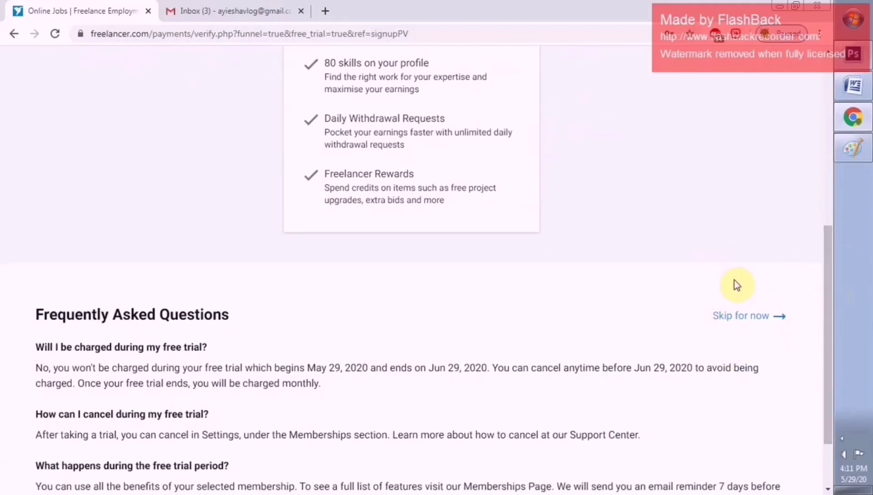
left_click(737, 316)
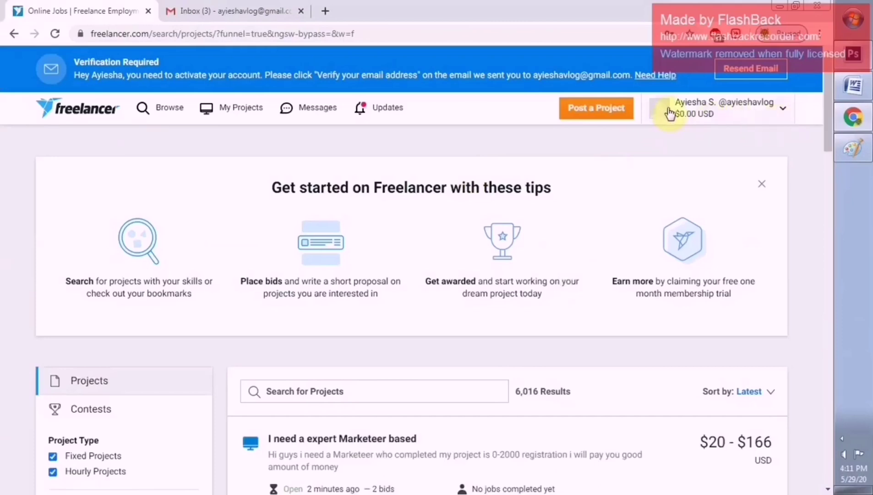
Open your own public profile page from the account menu
left_click(780, 114)
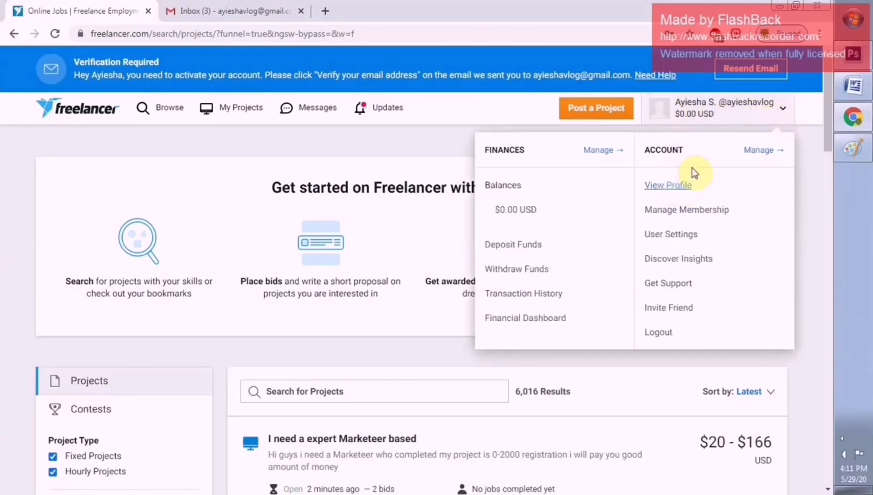
left_click(678, 185)
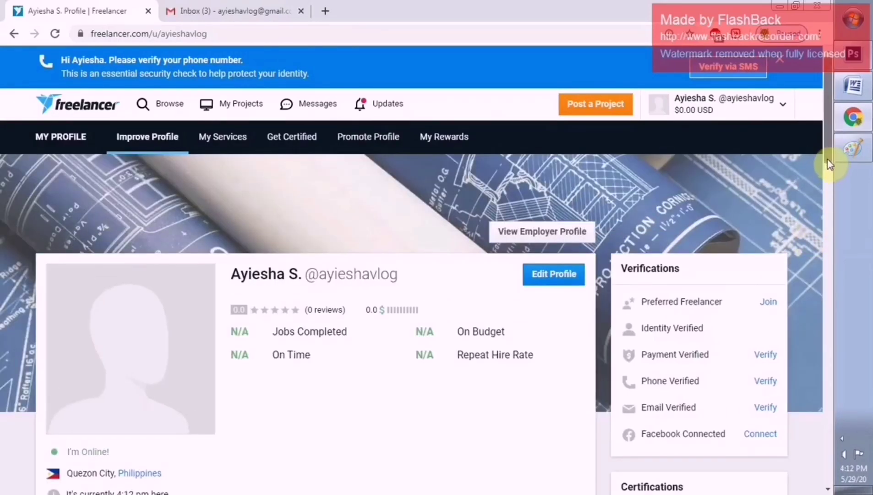
scroll(828, 160, "down", 4)
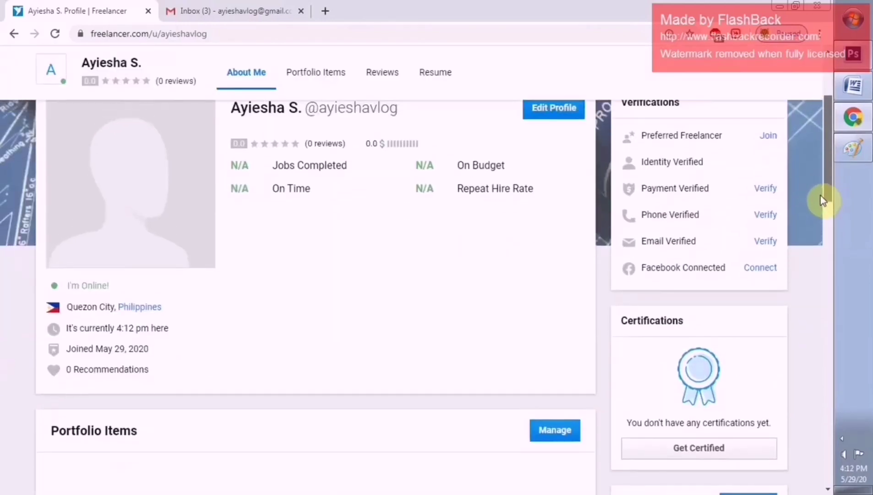
scroll(824, 201, "up", 3)
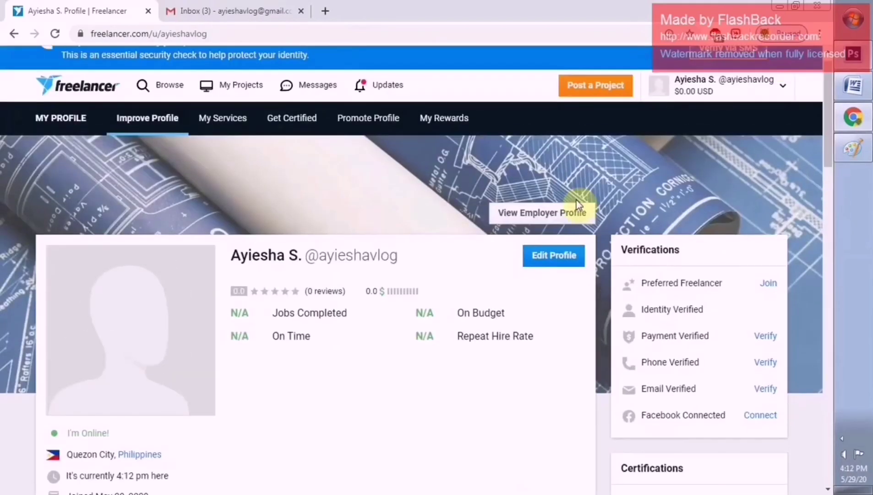
Open the profile for editing, view the e-mail verification notice, then switch to the Gmail inbox
left_click(553, 266)
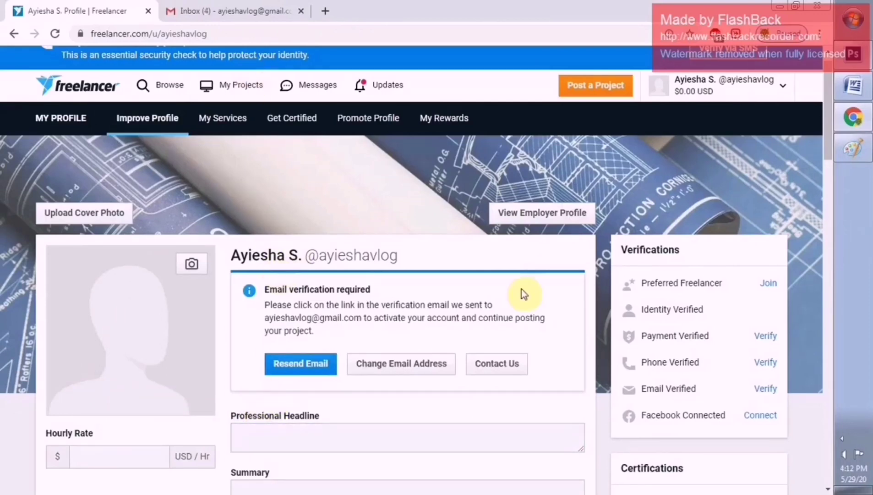
left_click_drag(828, 148, 830, 179)
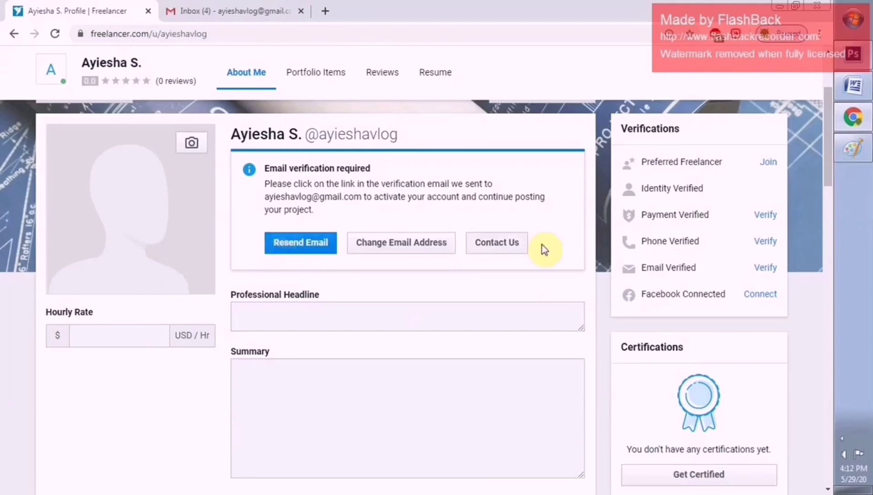
left_click(828, 188)
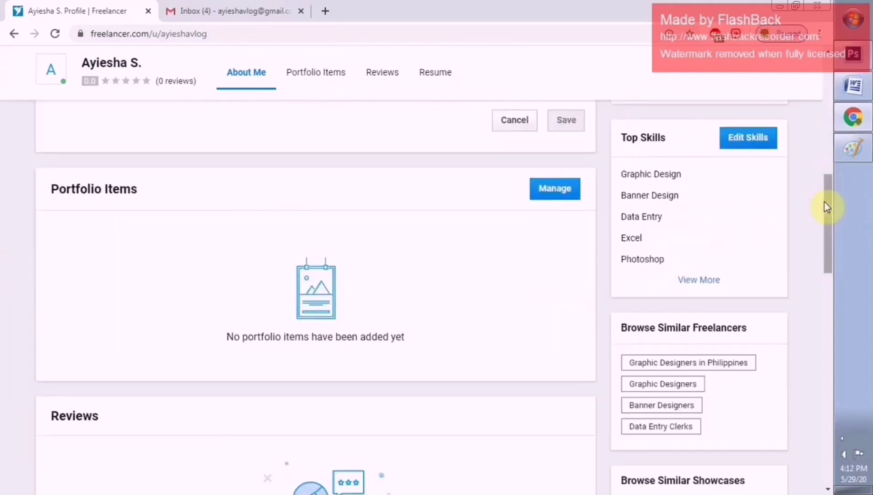
left_click(824, 145)
Open Freelancer's 'Verify your email address for account registration' message and follow its verification link
left_click(276, 17)
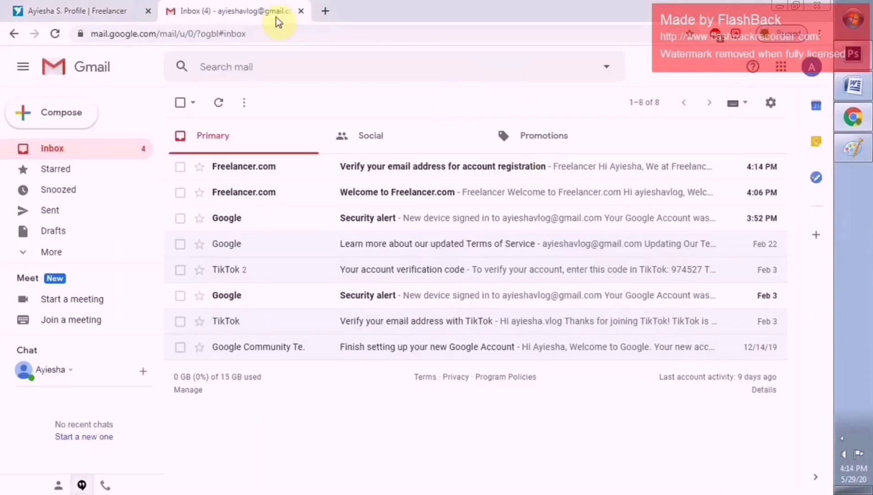
left_click(384, 170)
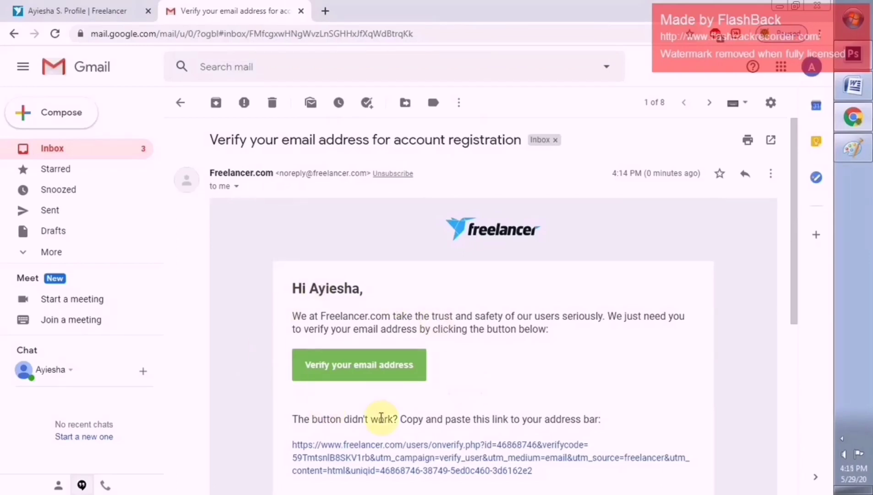
left_click(383, 371)
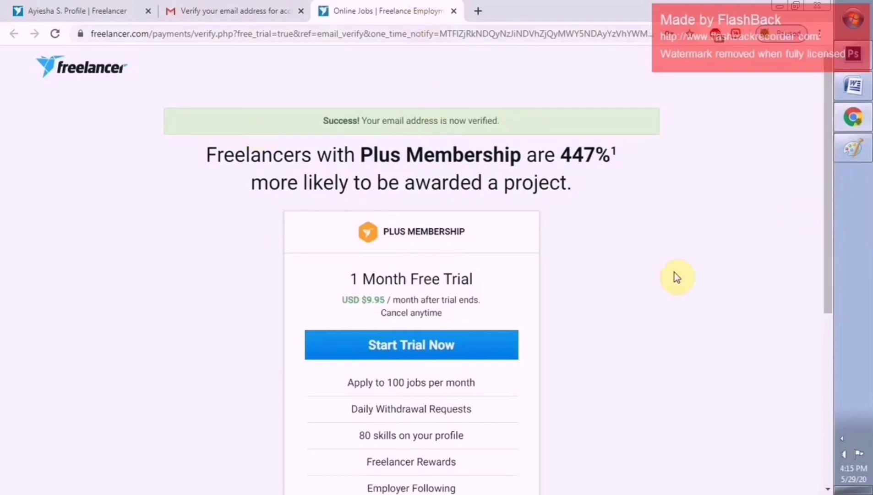
Skip the Plus Membership offer and open your own profile showing Email Verified
scroll(827, 227, "down", 1)
left_click_drag(827, 230, 748, 348)
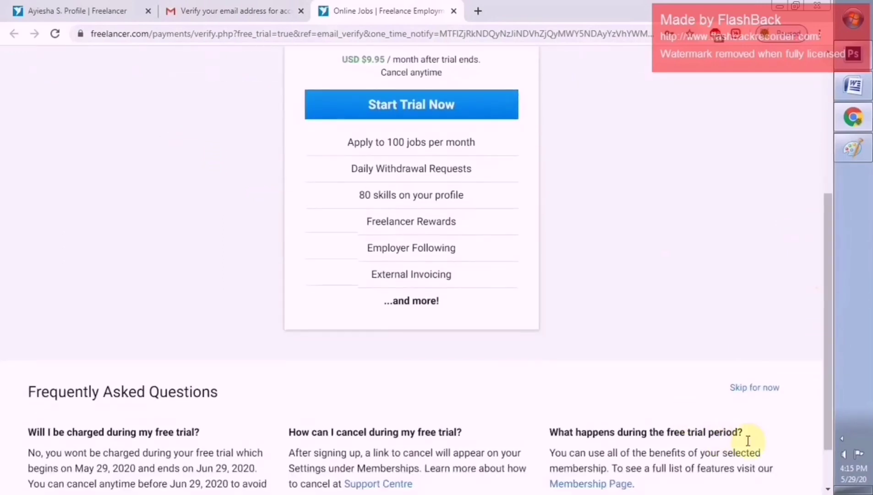
left_click(758, 388)
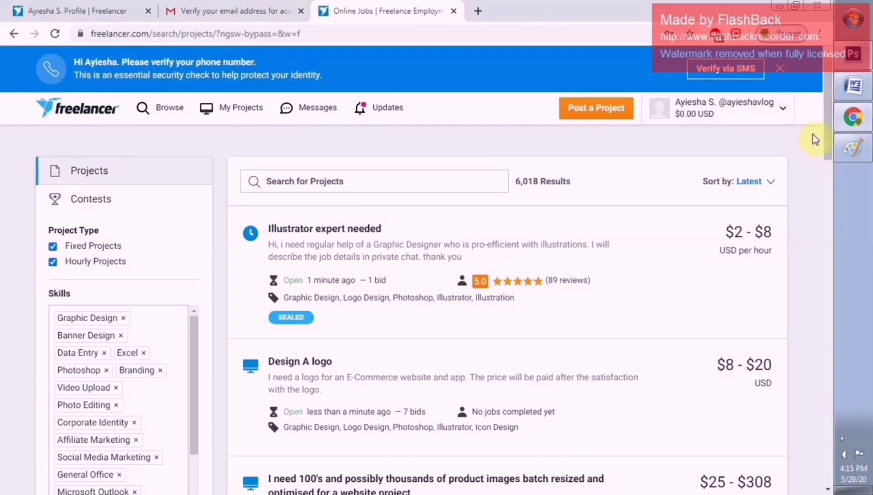
left_click(787, 116)
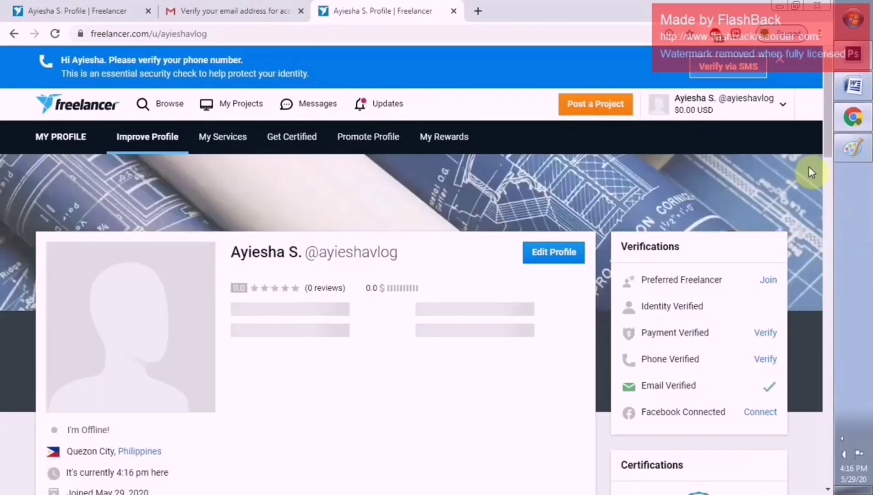
left_click_drag(827, 156, 827, 174)
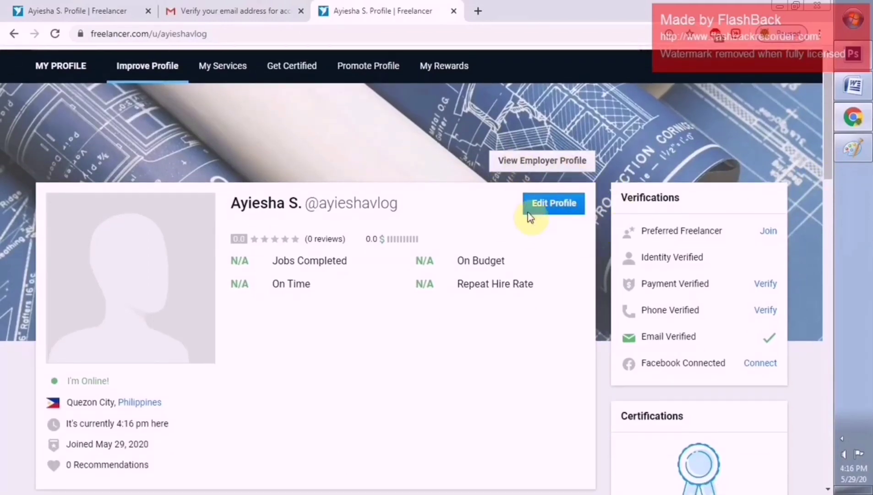
Set the profile headline to 'Social Media Manager' and the hourly rate to 5 USD/Hr
left_click(554, 213)
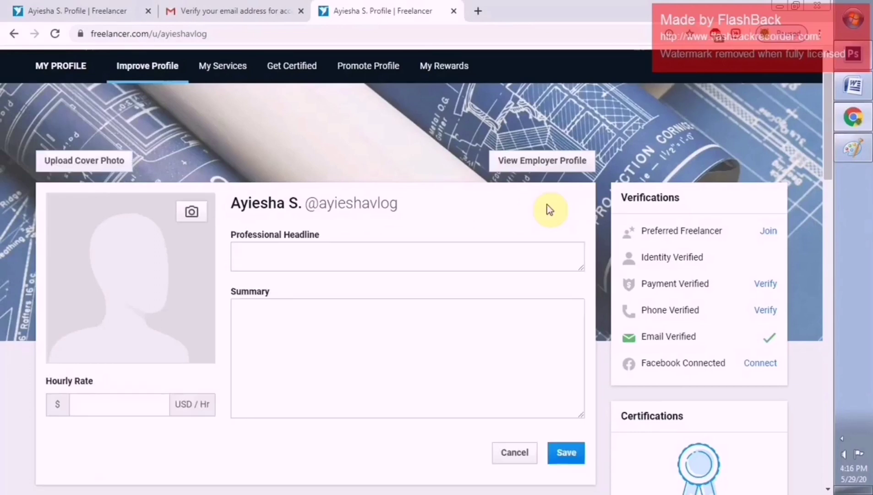
left_click(416, 251)
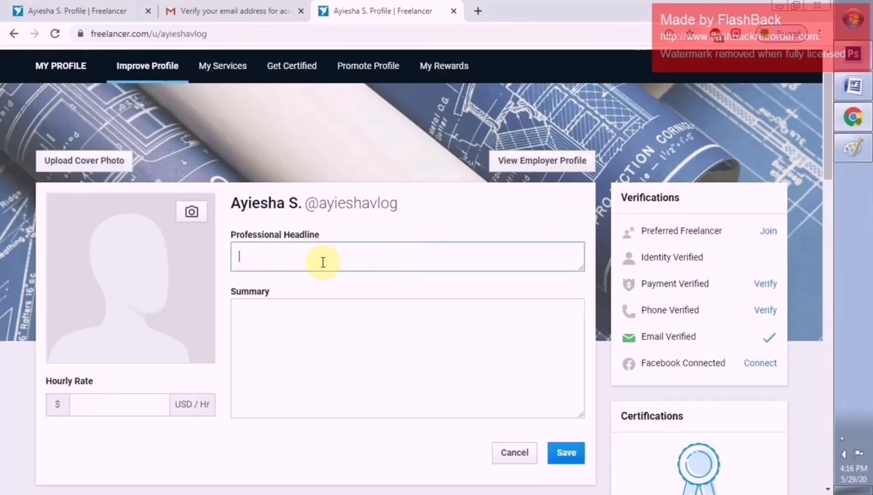
type("Social M")
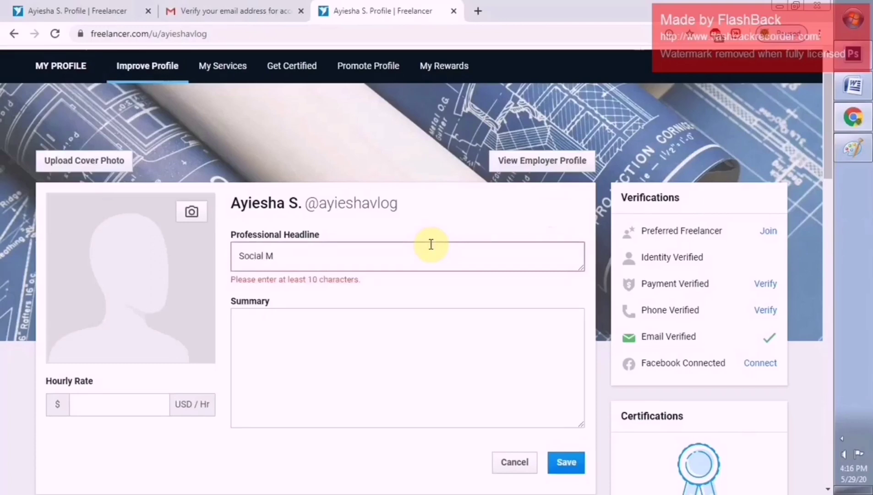
type("edia Ma")
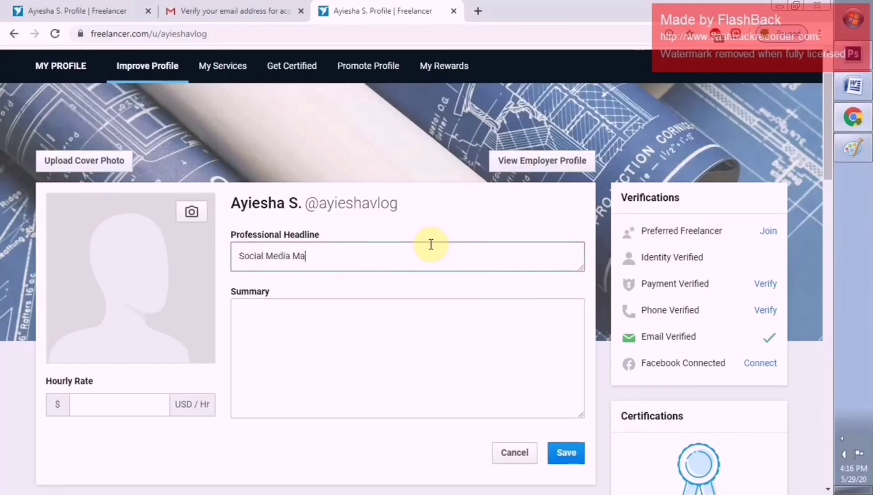
type("nager")
left_click(346, 337)
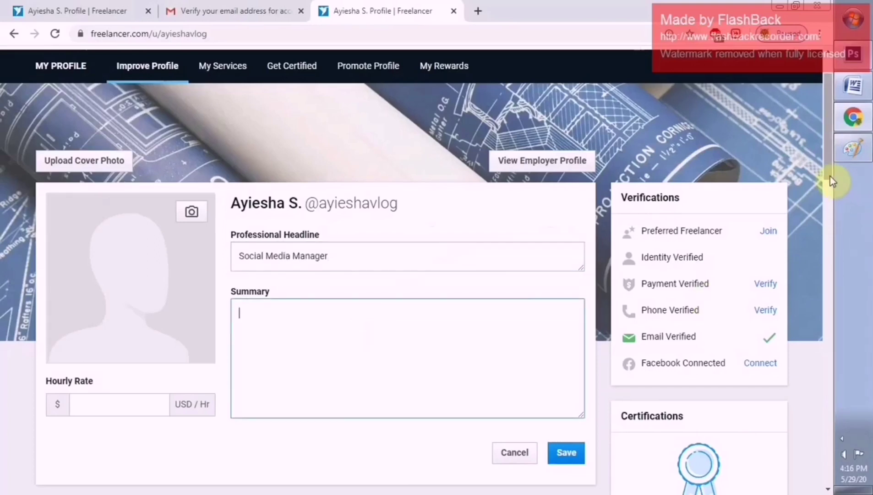
left_click_drag(830, 179, 835, 198)
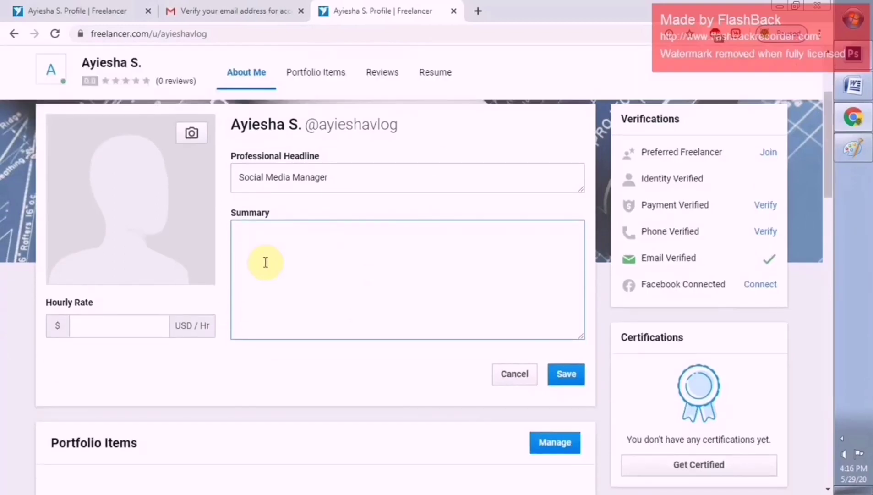
left_click(127, 328)
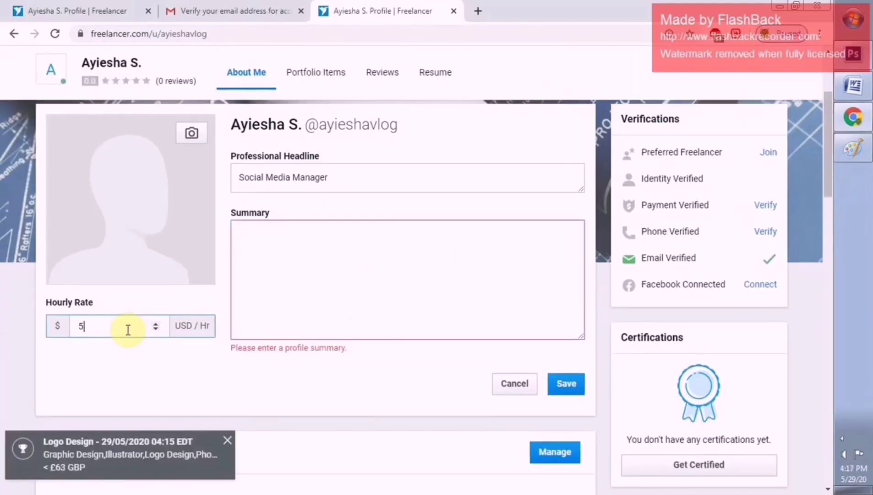
left_click(309, 290)
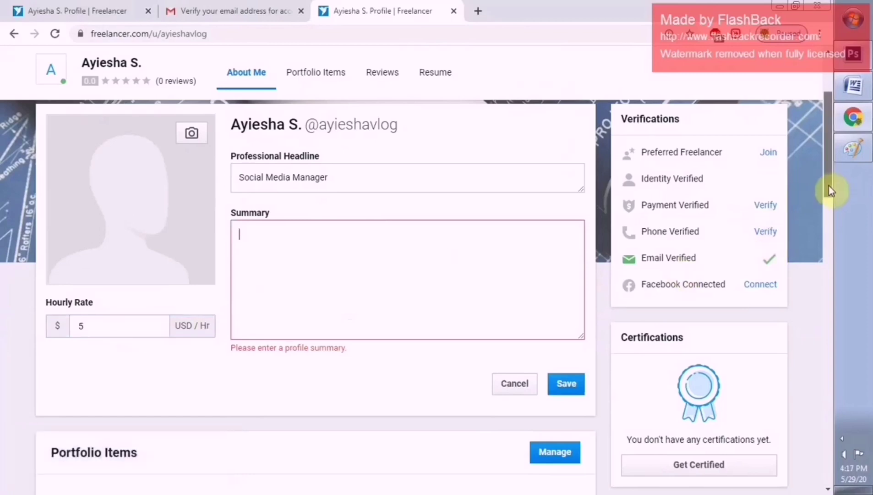
left_click_drag(829, 190, 824, 167)
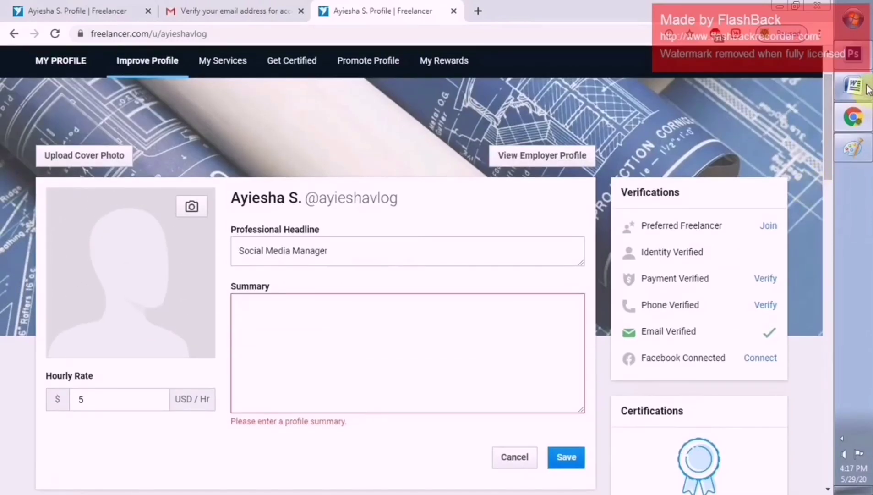
scroll(833, 179, "up", 1)
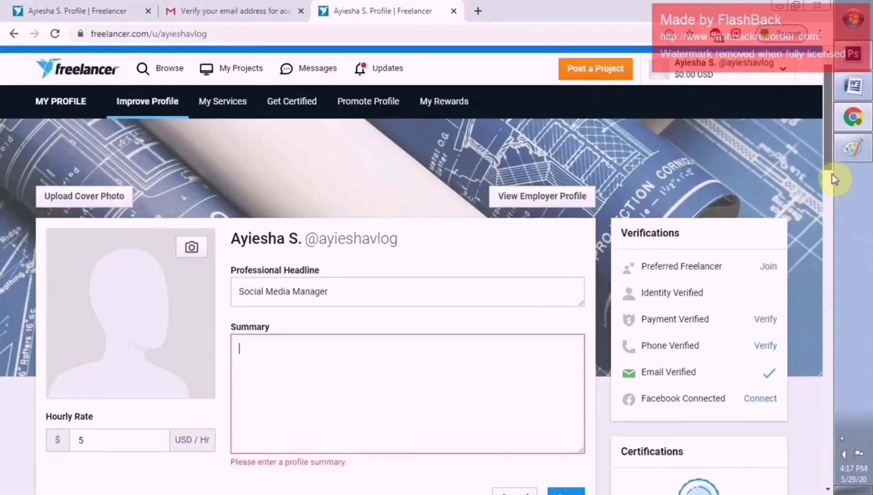
left_click_drag(832, 174, 835, 174)
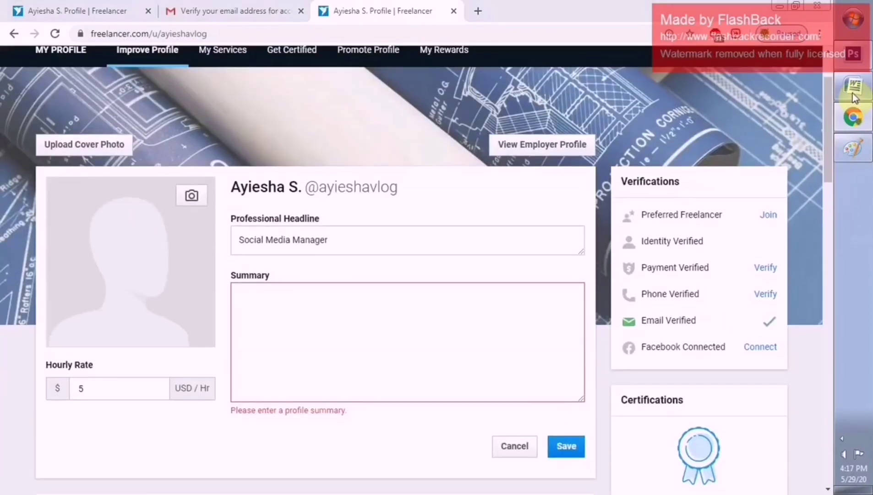
Copy the 'My Background:' through responsibilities text from the Word proposal, then minimize Word
left_click(853, 94)
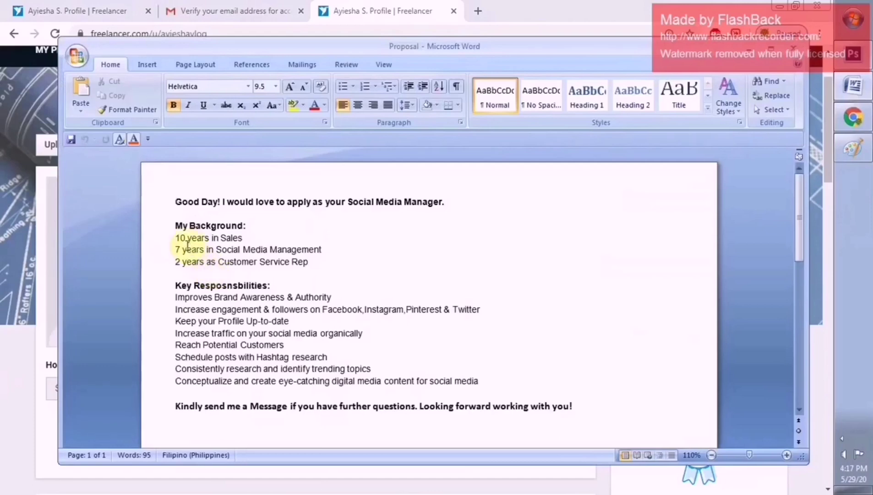
left_click_drag(176, 225, 521, 384)
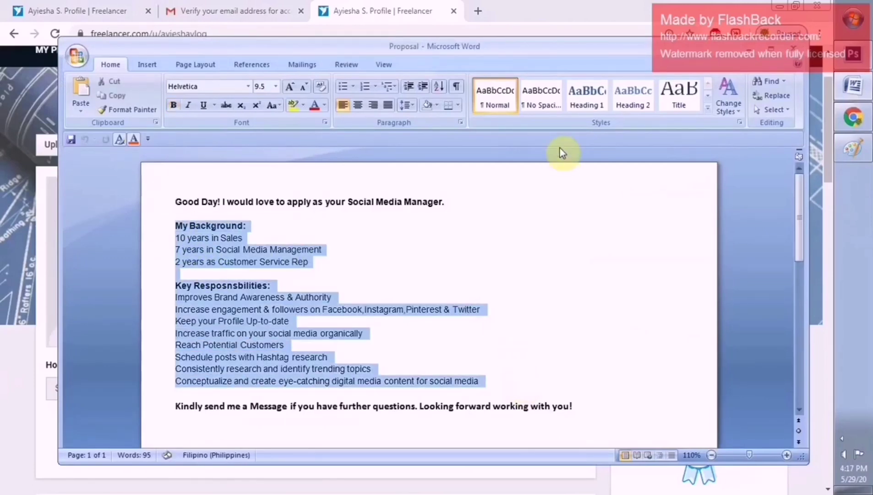
left_click(754, 57)
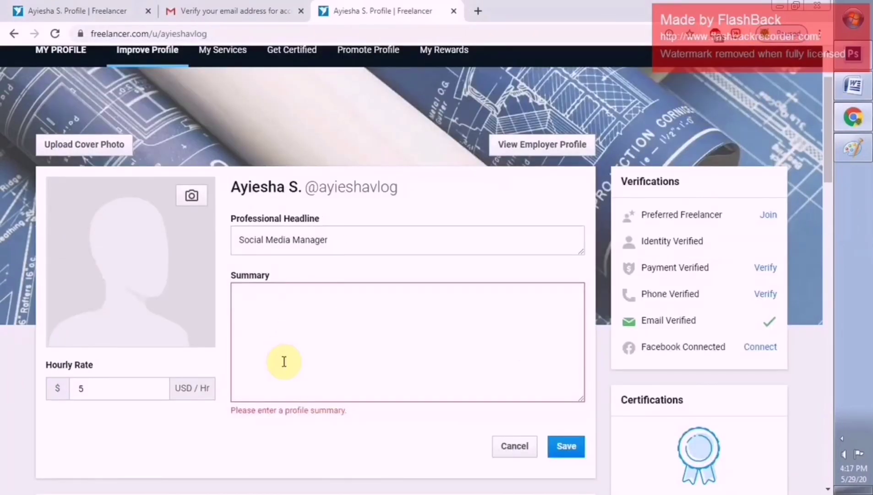
Paste the copied background and responsibilities text into the Summary box
left_click(282, 316)
key("ctrl+v")
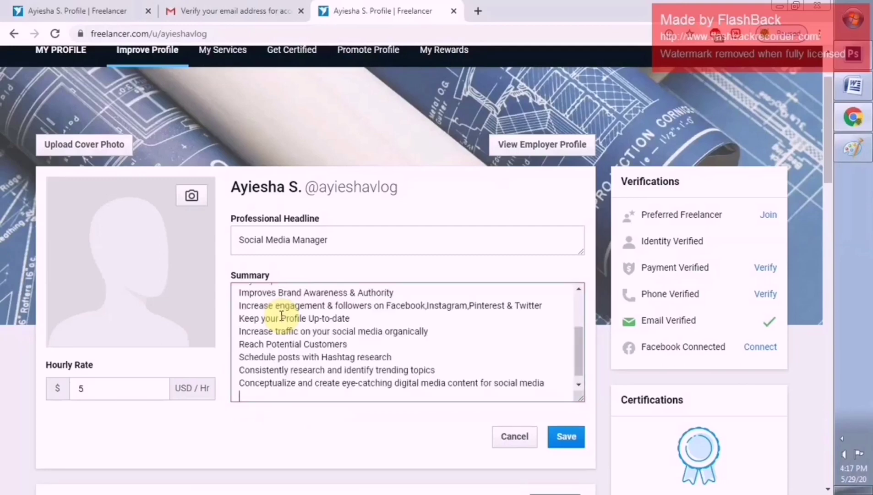
left_click_drag(579, 358, 576, 313)
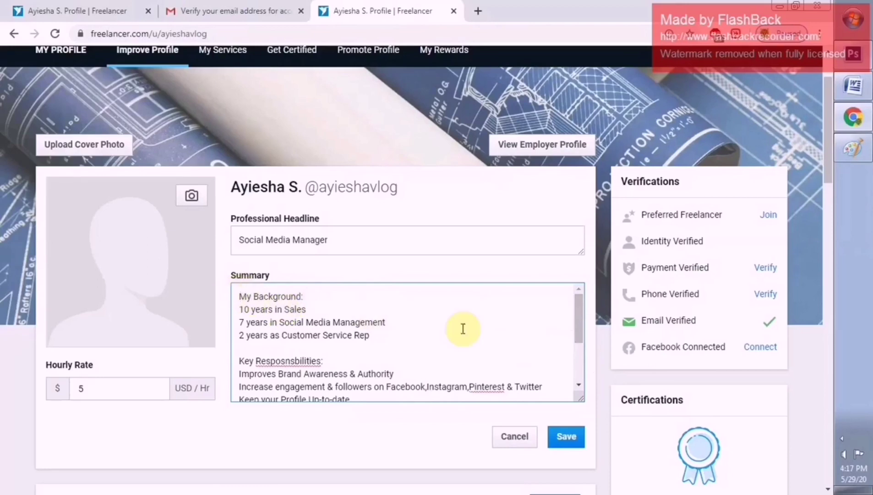
Correct the misspelled heading to 'Responsibilities:'
left_click(290, 361)
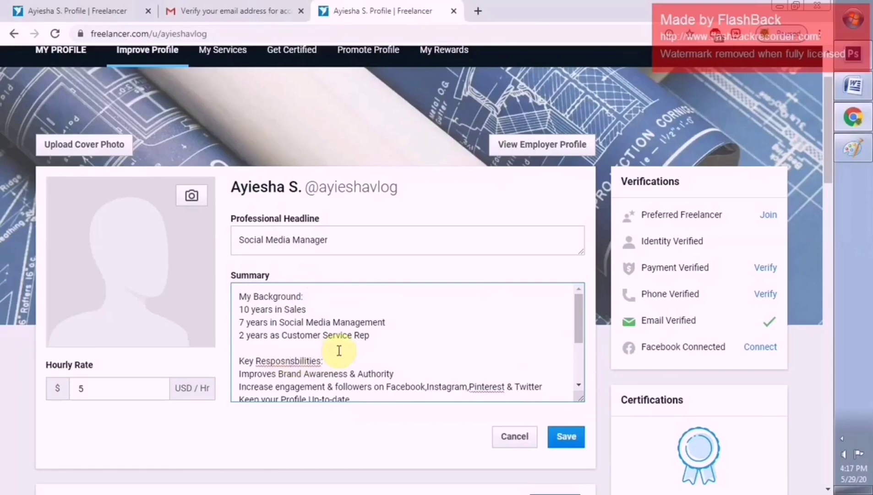
key("BackSpace")
key("BackSpace")
left_click(315, 360)
key("BackSpace")
key("BackSpace")
key("BackSpace")
key("BackSpace")
key("BackSpace")
key("BackSpace")
key("BackSpace")
key("BackSpace")
key("BackSpace")
key("BackSpace")
key("BackSpace")
key("BackSpace")
key("BackSpace")
key("BackSpace")
type("esponsibilitie")
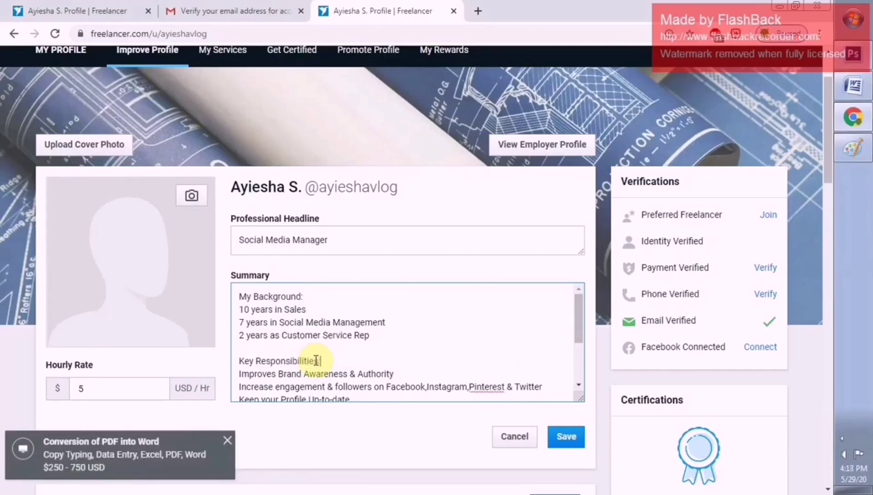
type("s:")
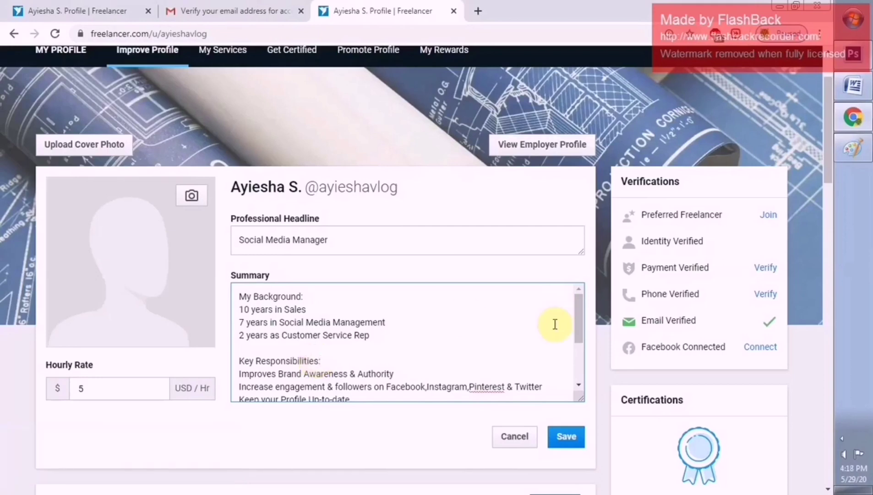
left_click_drag(578, 342, 577, 385)
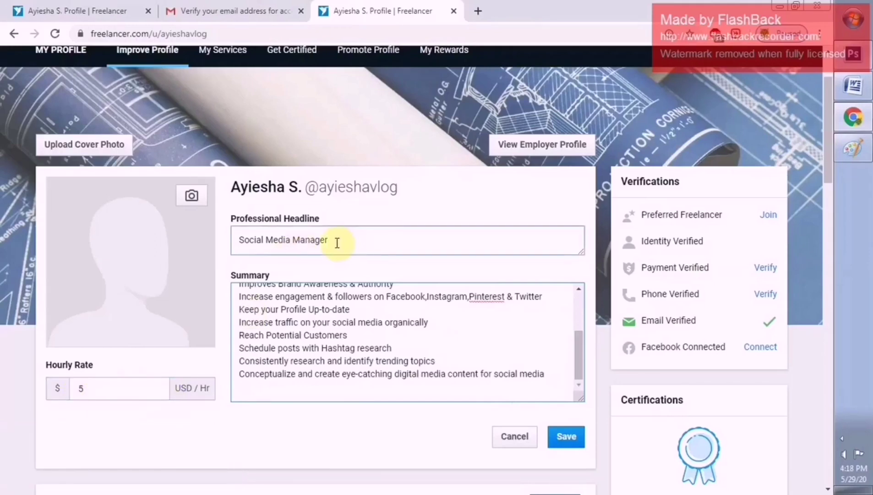
left_click_drag(578, 353, 579, 326)
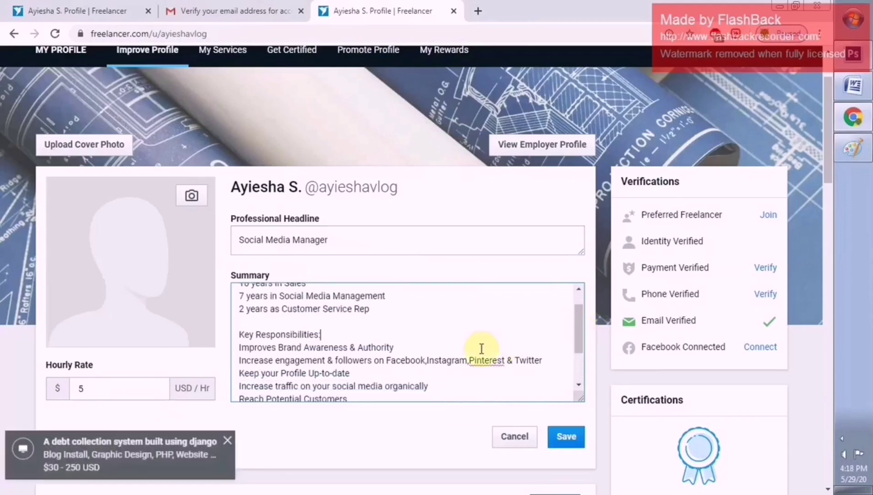
Add spaces after the commas in 'Facebook, Instagram, Pinterest & Twitter'
left_click(426, 362)
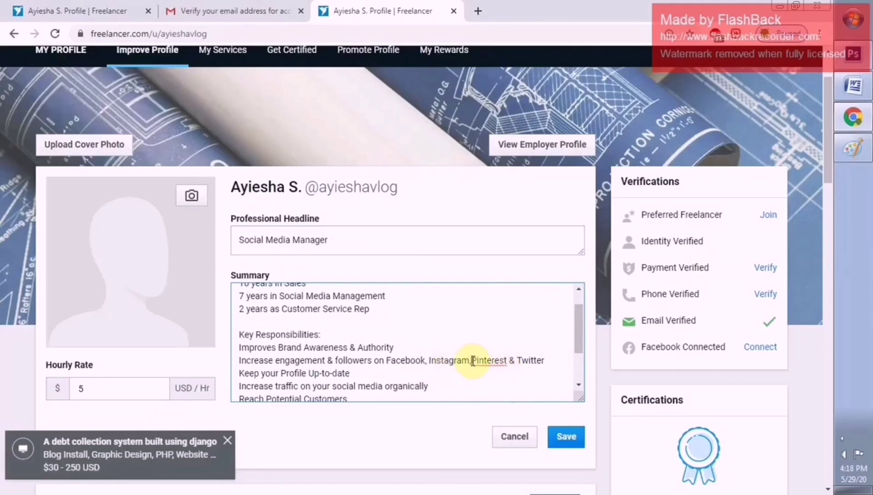
left_click_drag(579, 335, 577, 316)
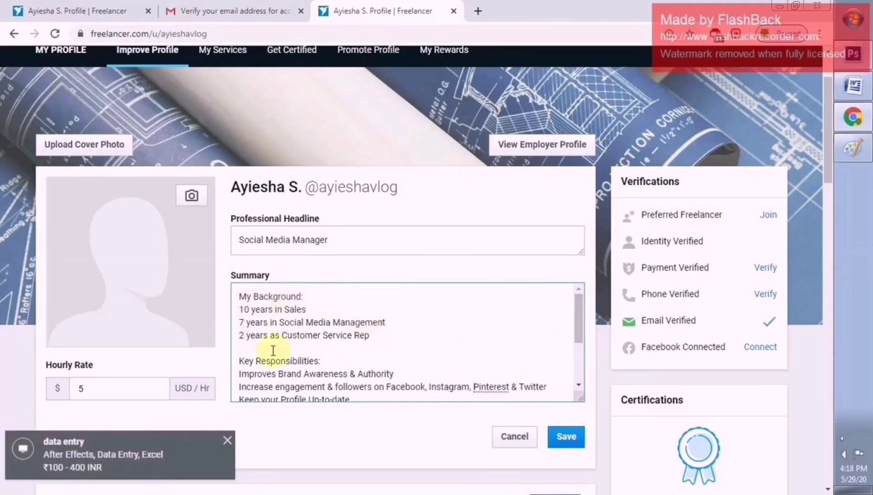
left_click_drag(581, 329, 467, 261)
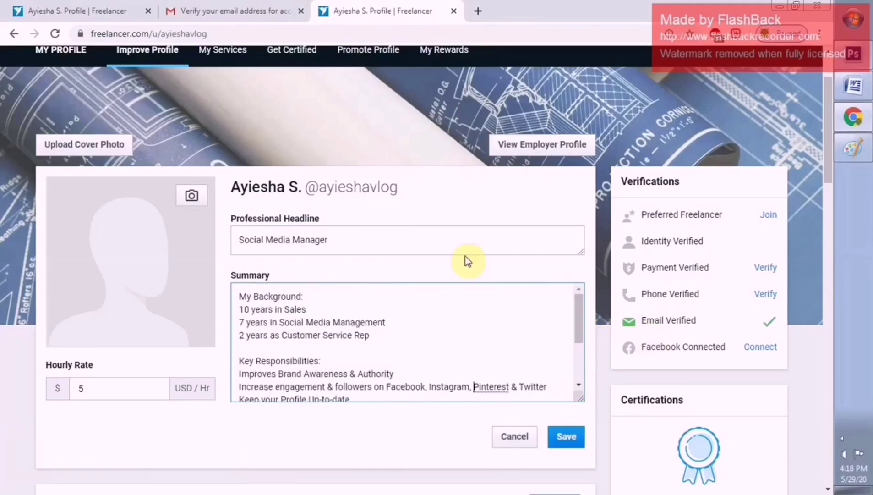
Upload the 'pic' photo, crop it over the face, and set it as profile picture
left_click(191, 198)
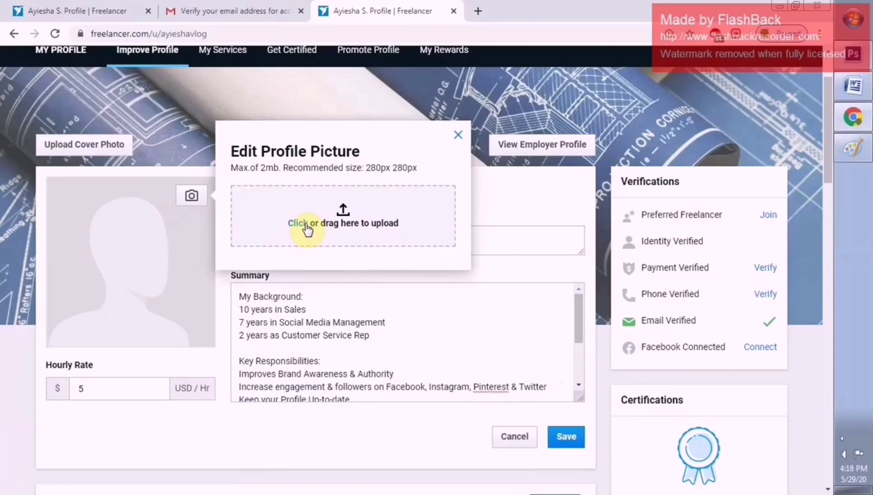
left_click(306, 227)
scroll(409, 238, "down", 3)
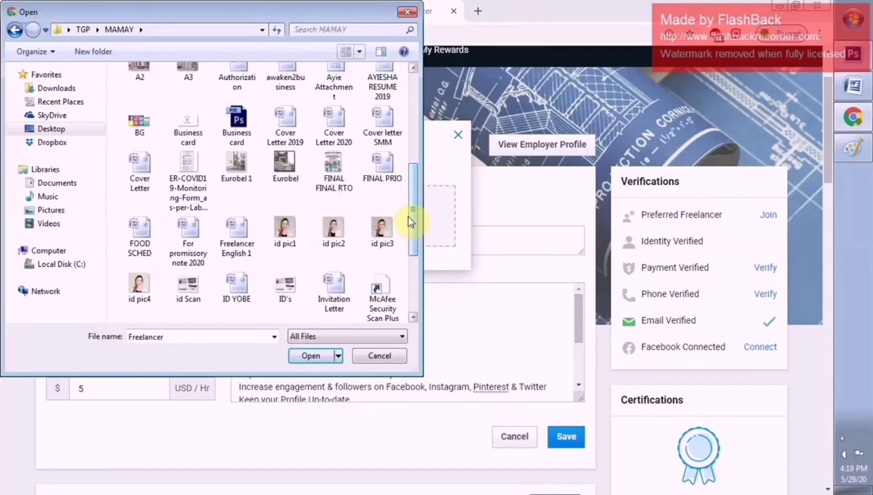
left_click_drag(408, 217, 412, 264)
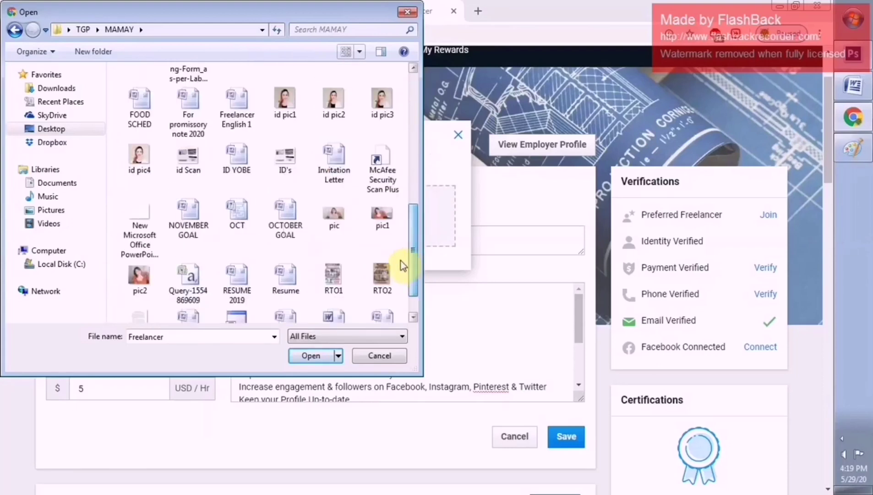
left_click(335, 214)
left_click(325, 356)
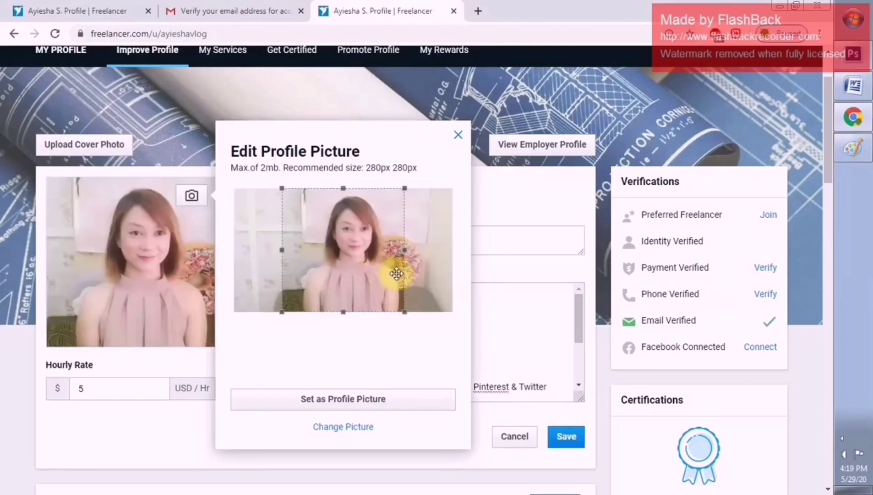
left_click_drag(386, 272, 393, 273)
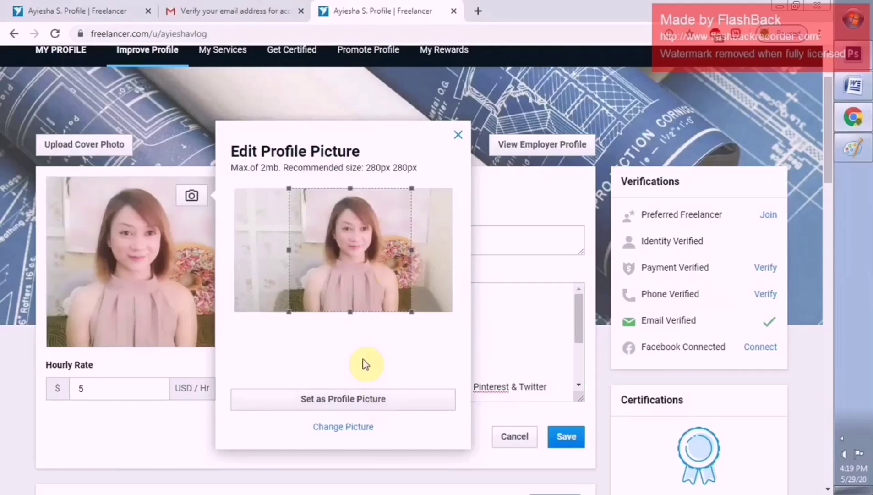
left_click(302, 399)
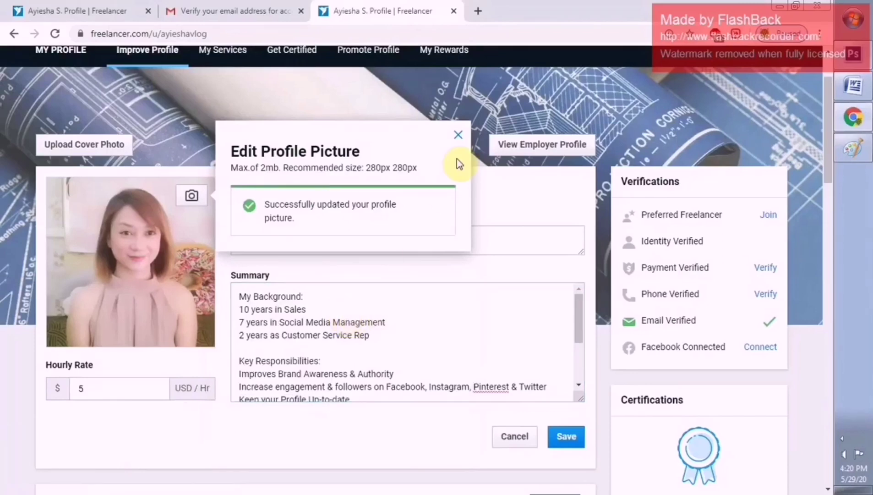
left_click(458, 134)
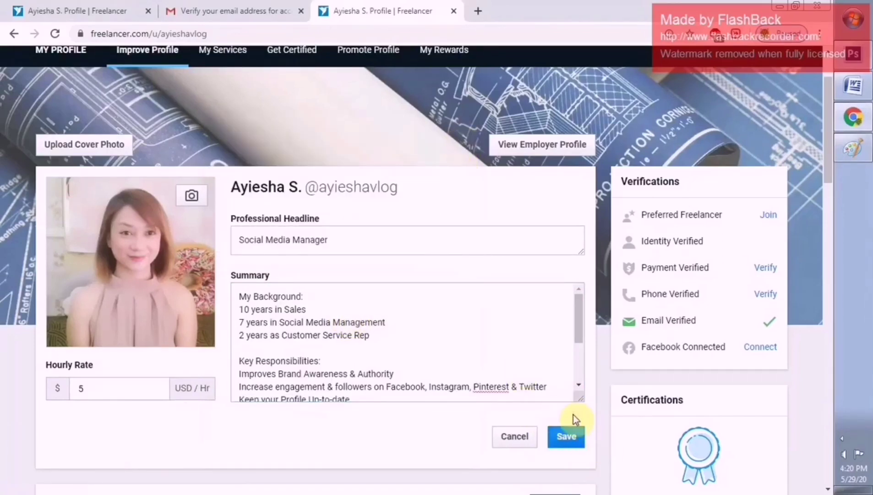
Save the profile edits and go to the Portfolio Items management page
left_click(564, 444)
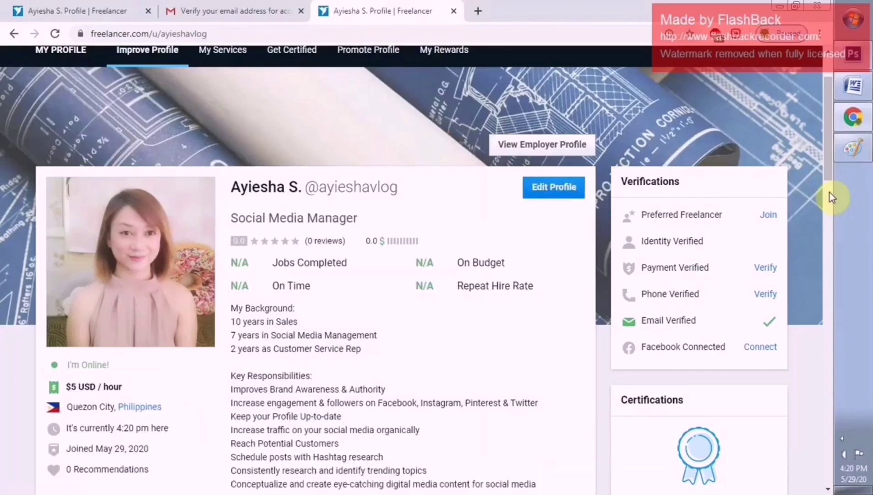
left_click_drag(828, 173, 850, 263)
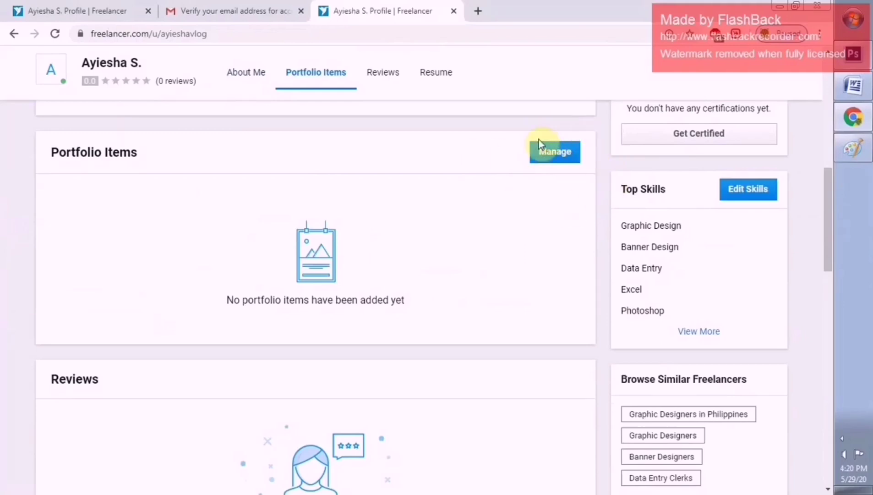
left_click(565, 163)
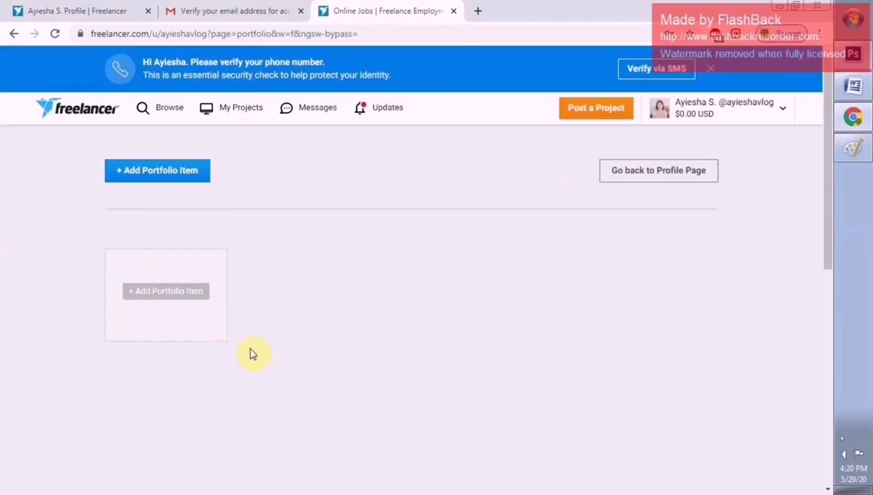
Add a new portfolio item titled 'Instagram Account SetUp'
left_click(163, 293)
left_click(186, 325)
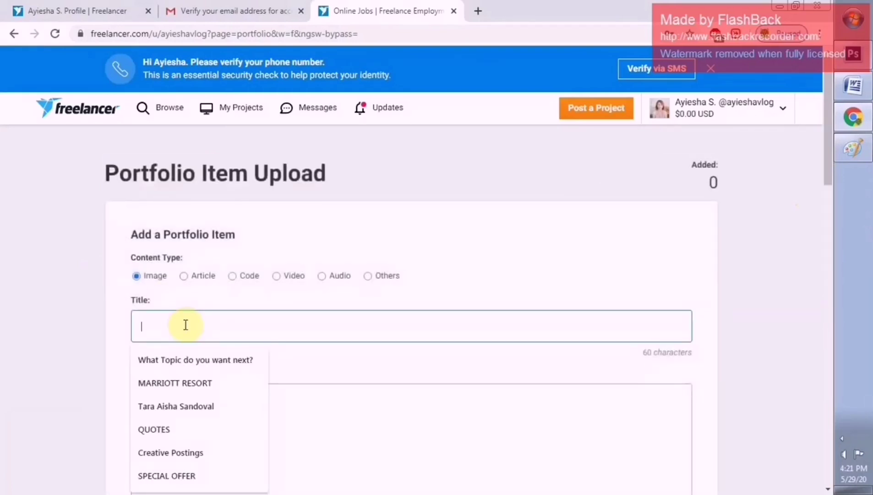
type("Instagram")
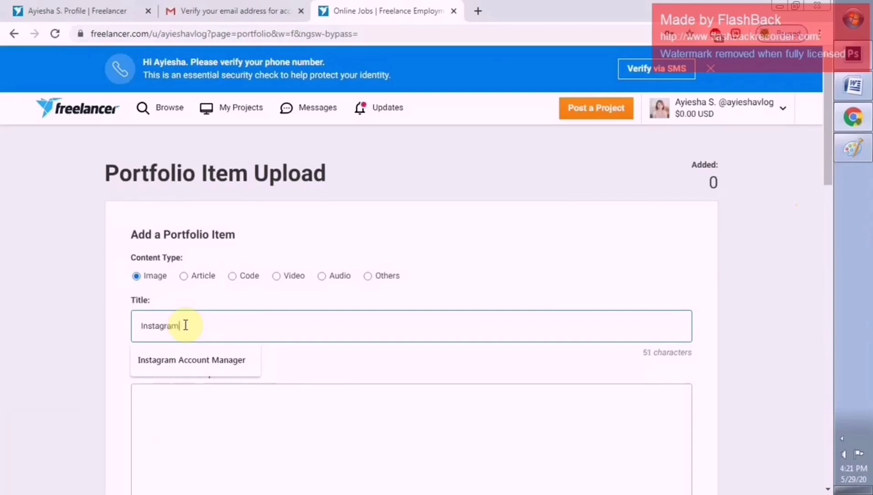
type(" Account Set")
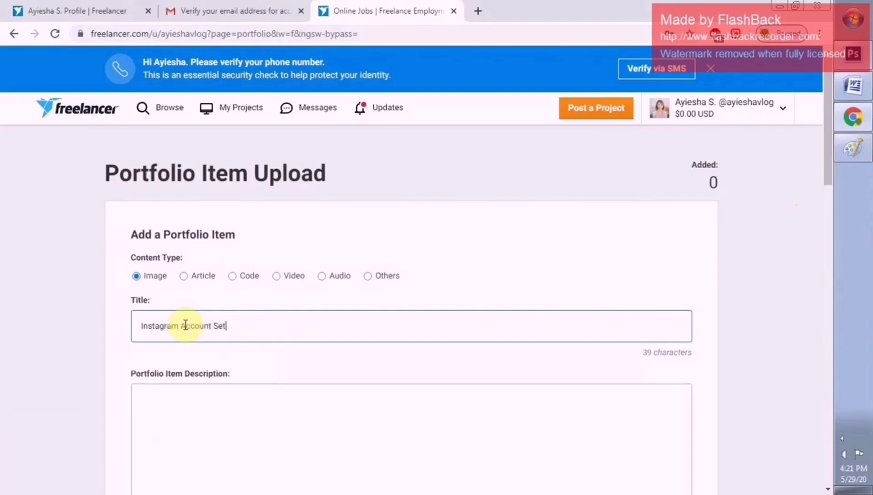
type("Up")
Describe it as 'I will create and Setup your Instagram account and make it look professional'
left_click(257, 429)
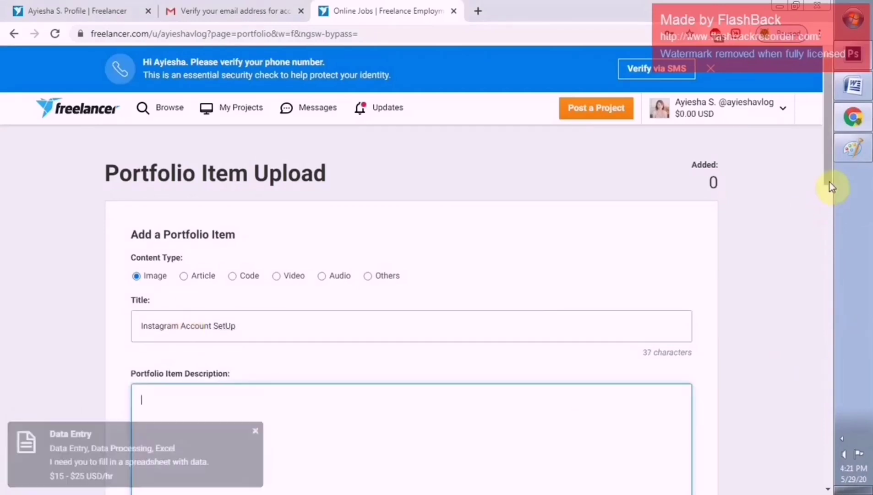
left_click_drag(830, 183, 834, 217)
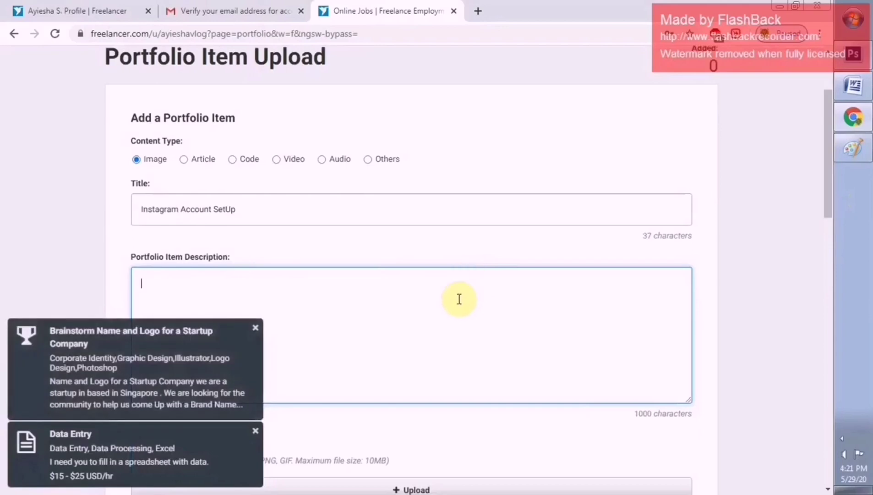
type("I will SetUp your")
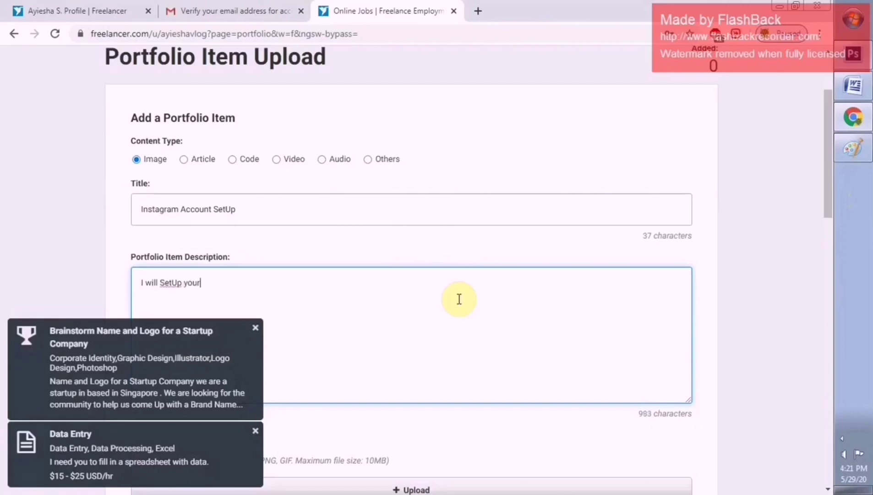
key("BackSpace")
key("BackSpace")
key("BackSpace")
key("BackSpace")
key("BackSpace")
key("BackSpace")
key("BackSpace")
key("BackSpace")
key("BackSpace")
key("BackSpace")
key("BackSpace")
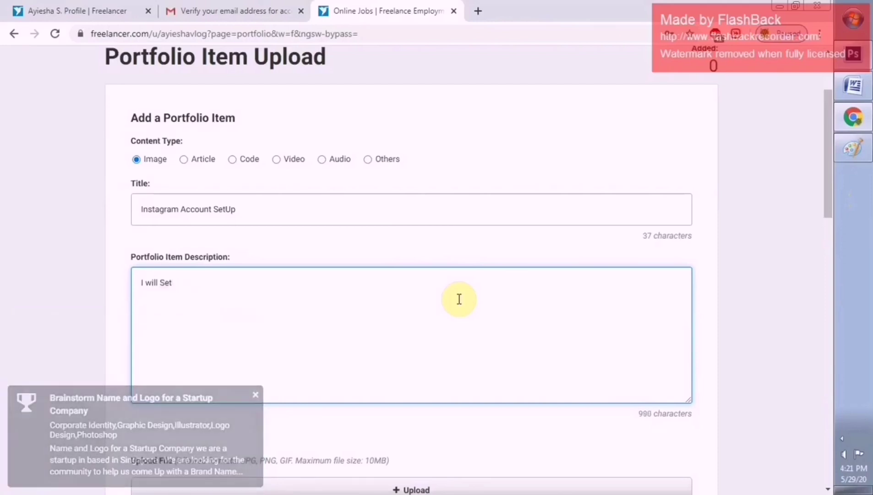
key("BackSpace")
key("BackSpace")
key("BackSpace")
key("BackSpace")
key("BackSpace")
key("BackSpace")
key("BackSpace")
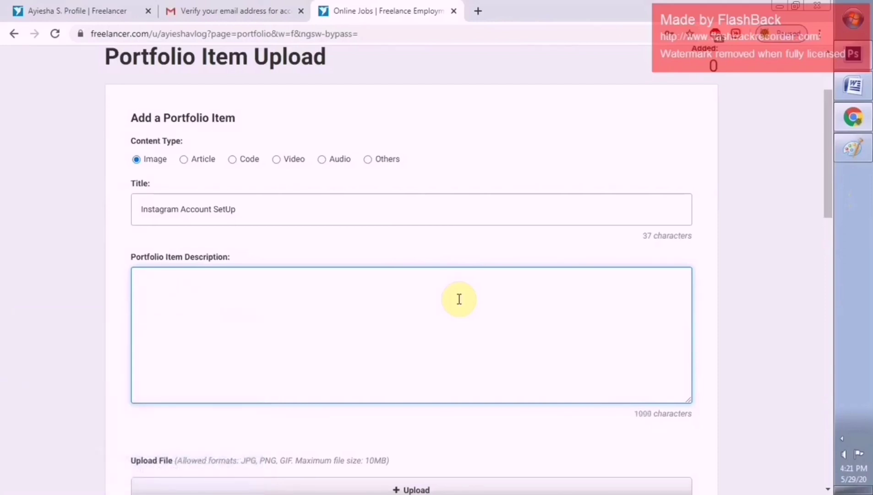
type("I will create and Setup your Ins")
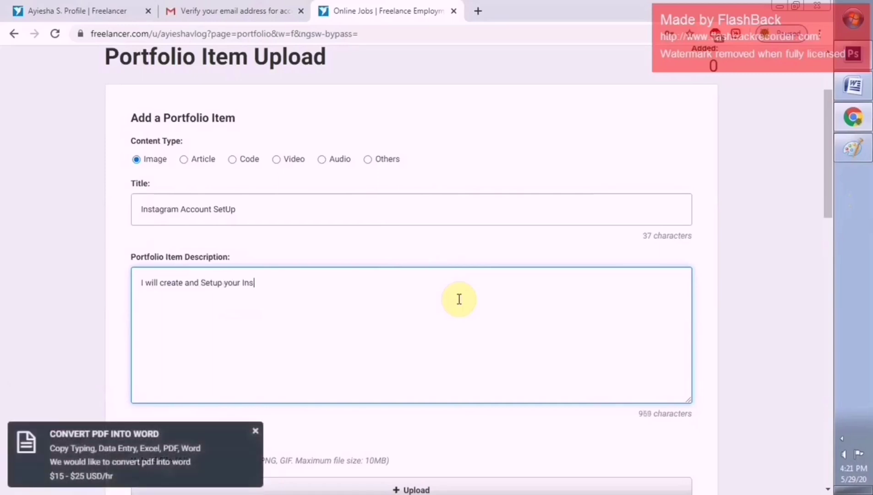
type("tagram accou")
type("nt and me")
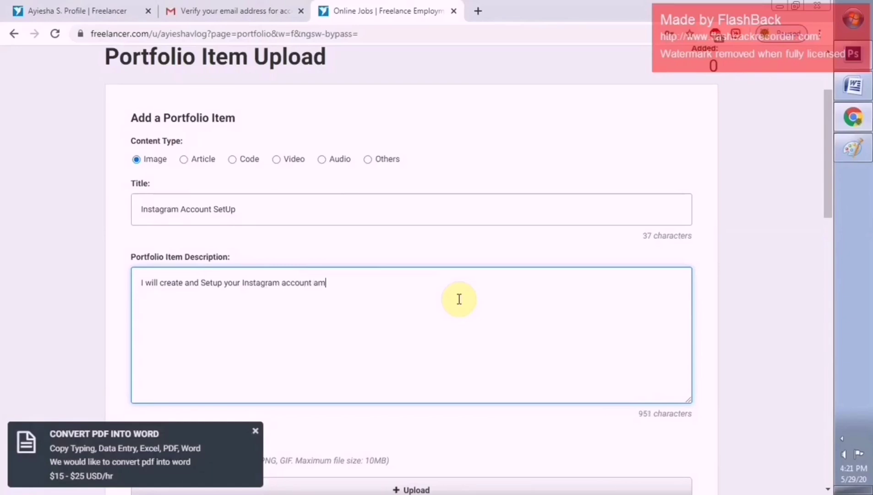
type("ke")
key("BackSpace")
key("BackSpace")
key("BackSpace")
type("ake it lo")
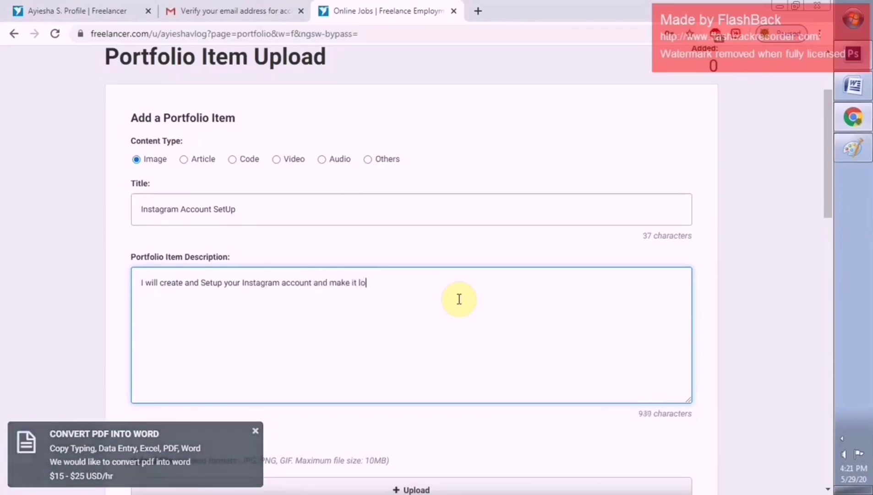
type("ok pro")
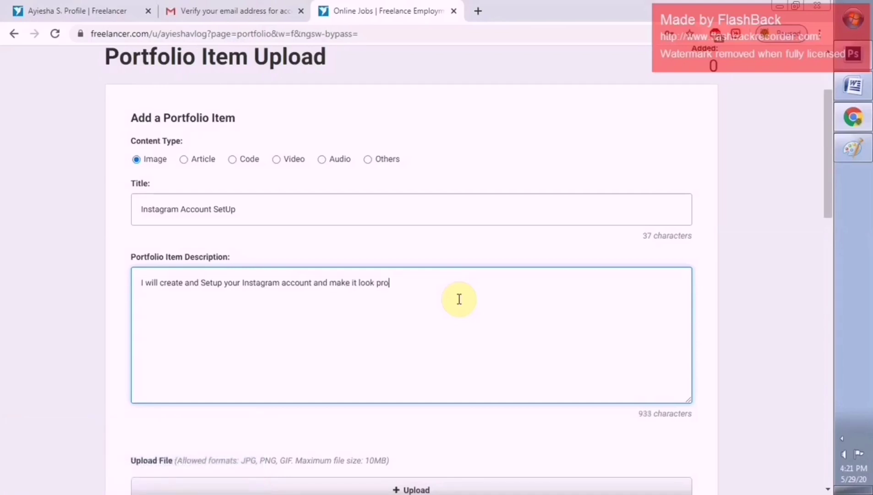
type("fessional.")
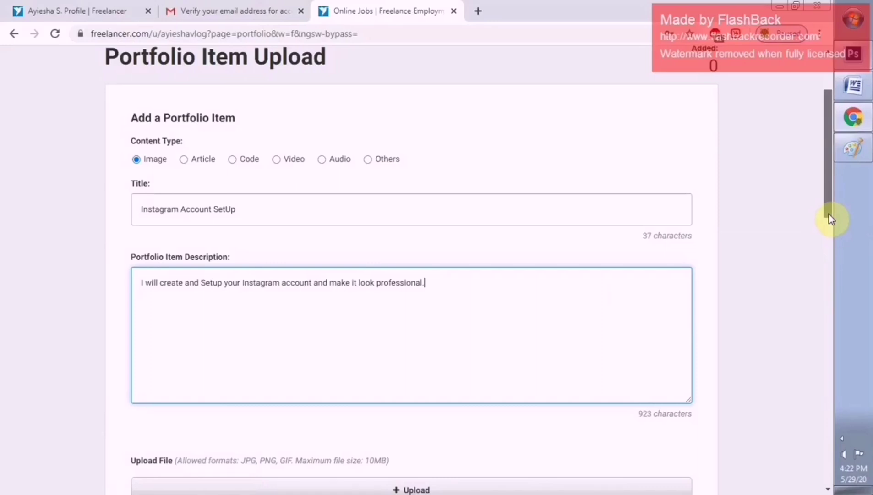
left_click_drag(830, 215, 829, 225)
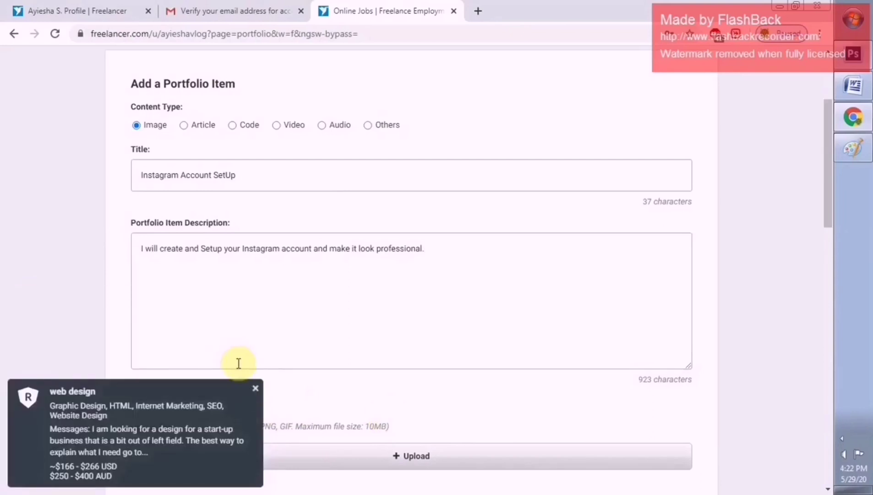
left_click(255, 388)
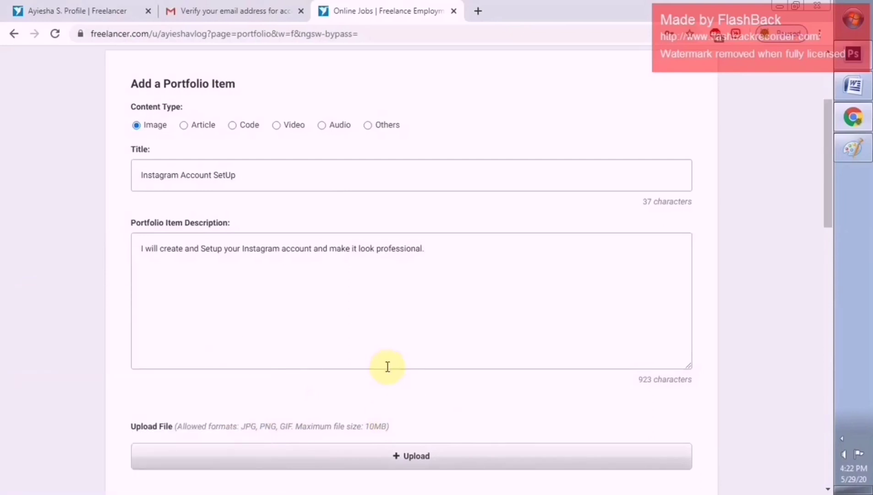
Upload 1.png from the FINAL folder as the portfolio item's image
left_click(429, 456)
double_click(195, 109)
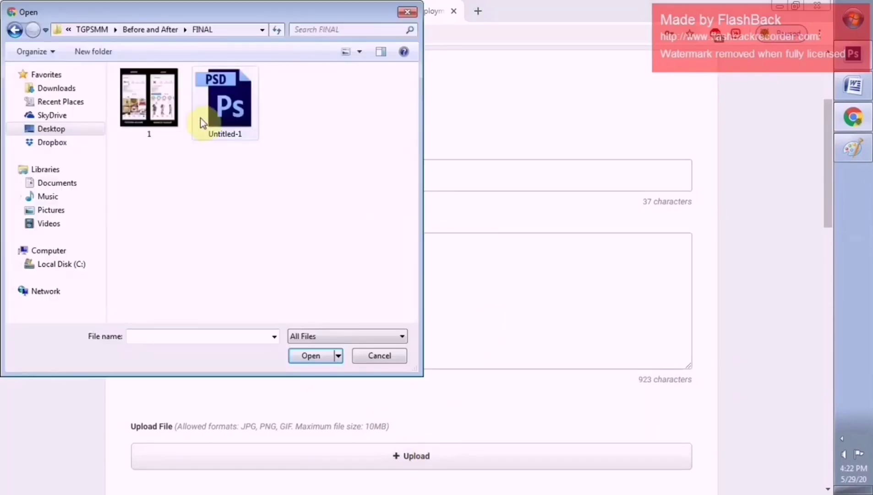
left_click(147, 126)
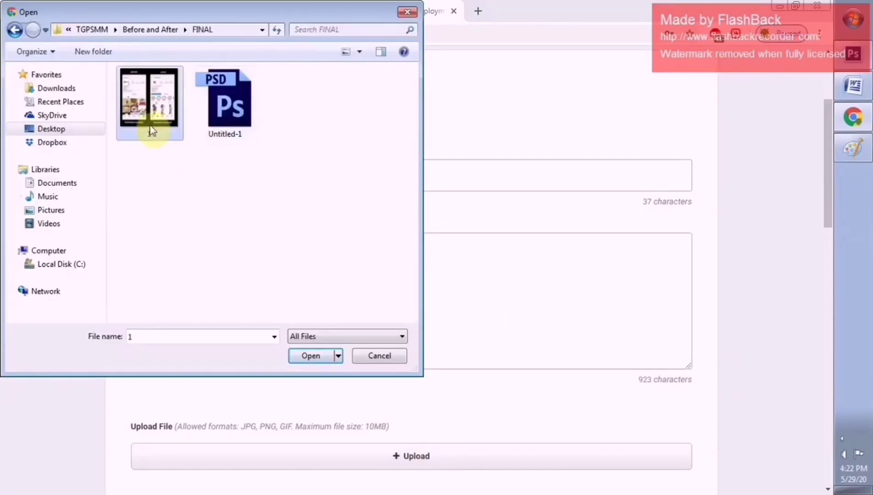
left_click(307, 361)
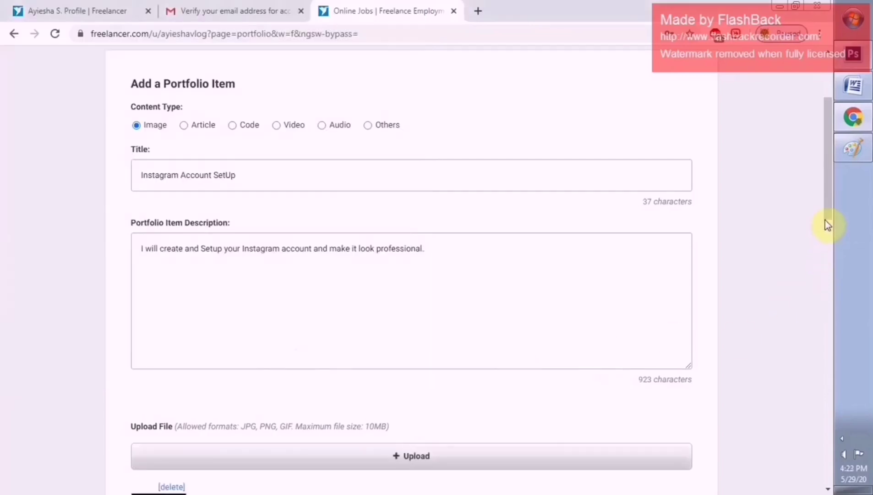
scroll(826, 211, "down", 1)
left_click_drag(829, 233, 821, 313)
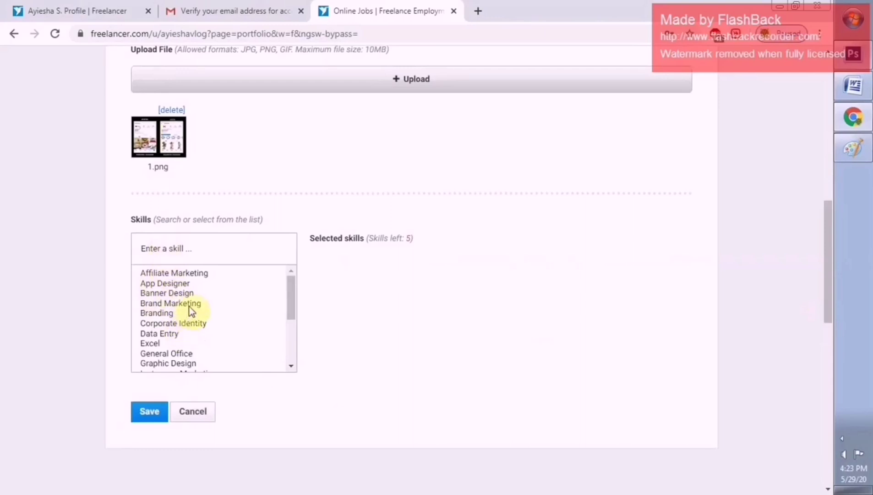
Tag the item with the skills Brand Marketing and Instagram Marketing
left_click(196, 304)
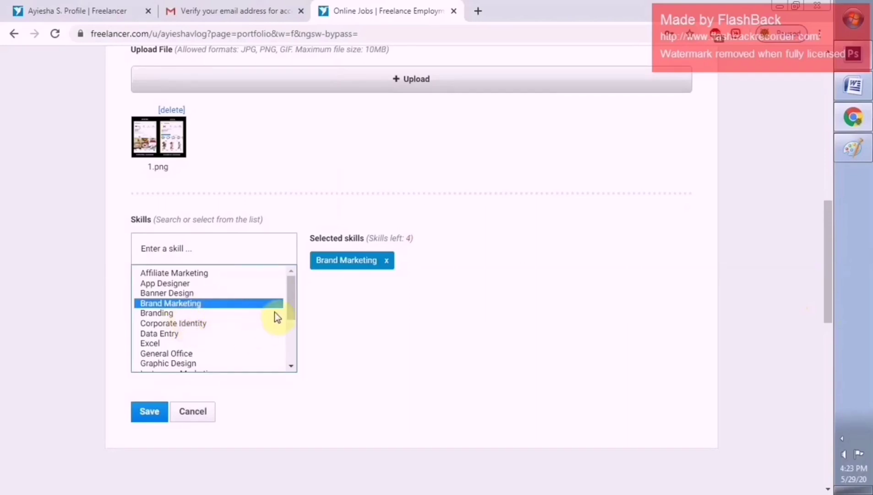
left_click_drag(291, 309, 262, 279)
left_click(230, 252)
type("insta")
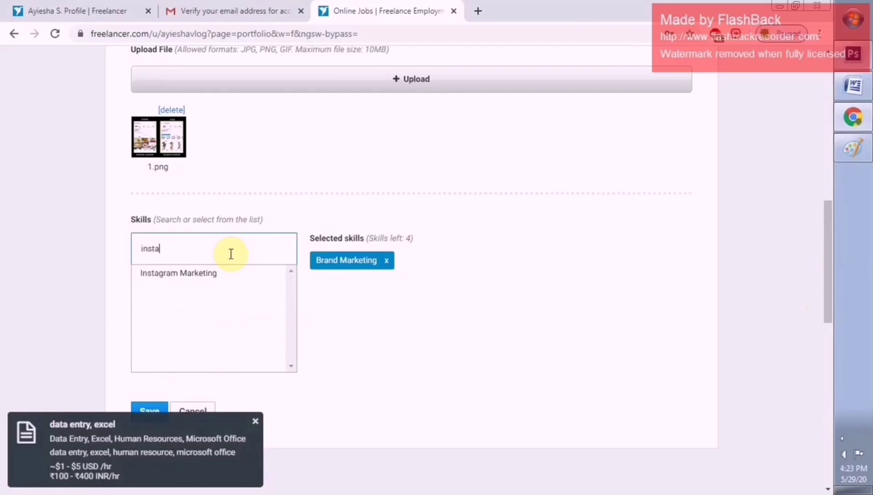
left_click(220, 276)
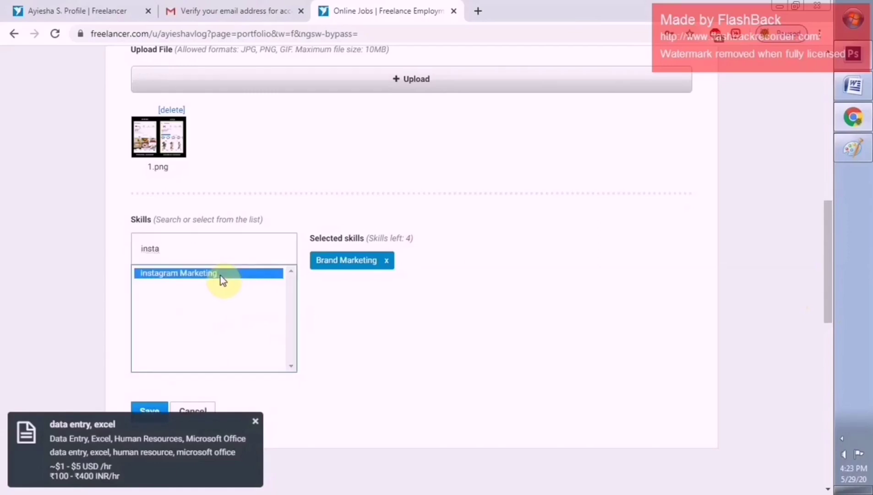
left_click_drag(233, 248, 123, 243)
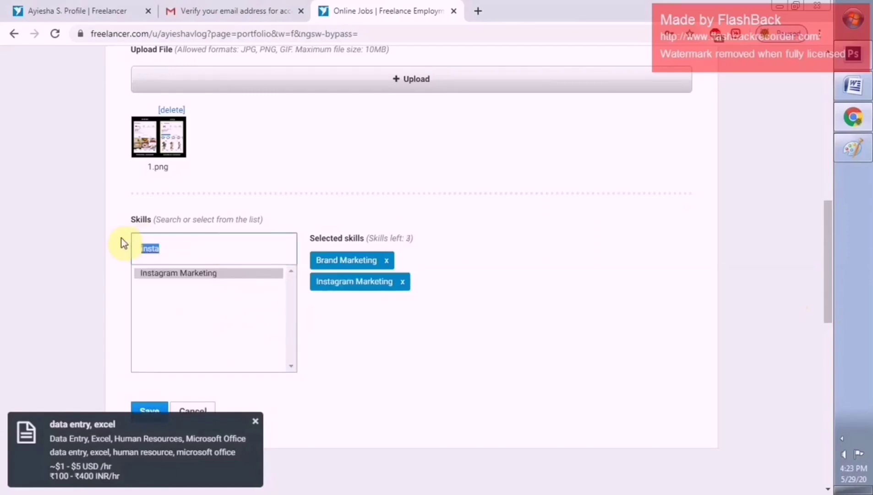
key("BackSpace")
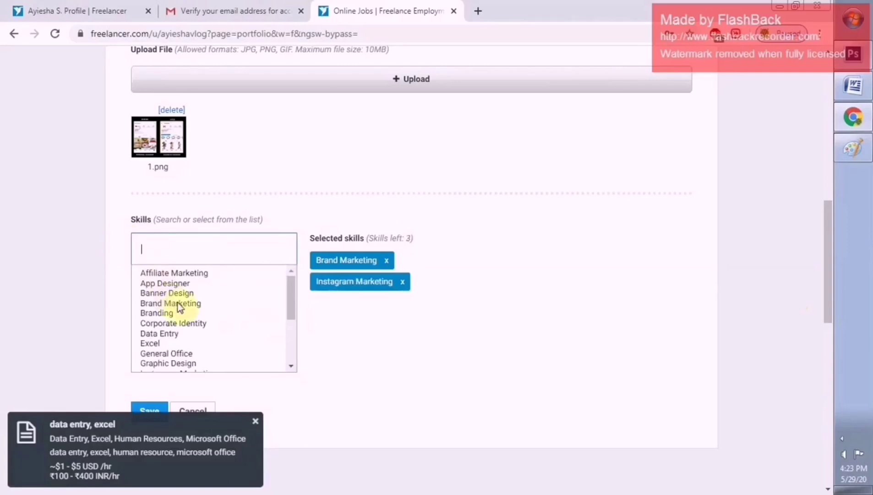
key("Tab")
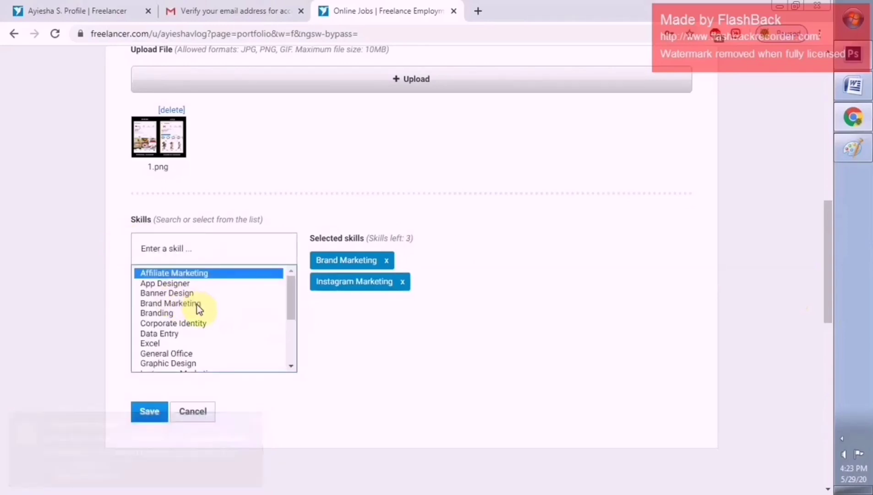
left_click(187, 305)
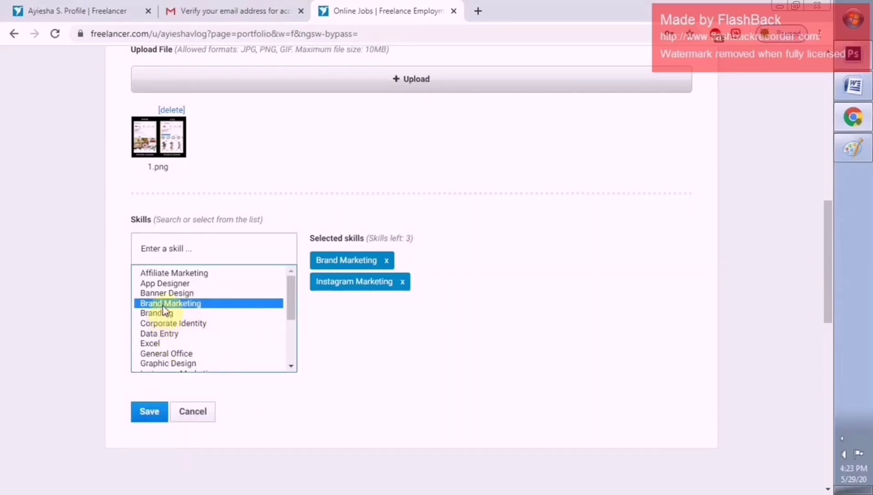
Add Branding, Marketing Strategy and Social Media Management skills, then save the item
left_click(167, 315)
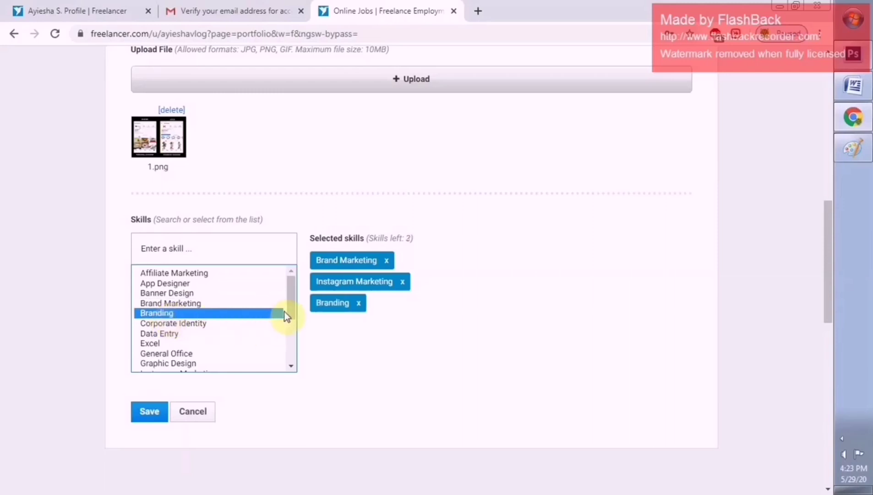
left_click_drag(292, 304, 293, 327)
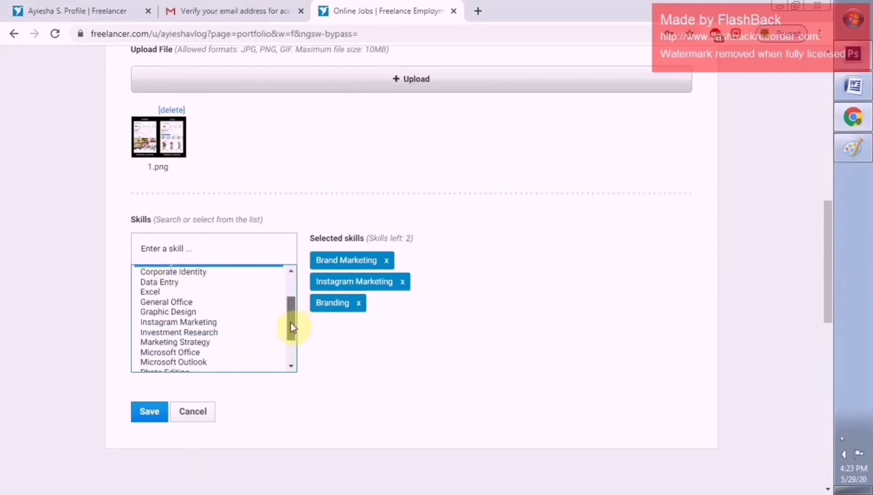
left_click(203, 341)
left_click_drag(288, 329, 290, 342)
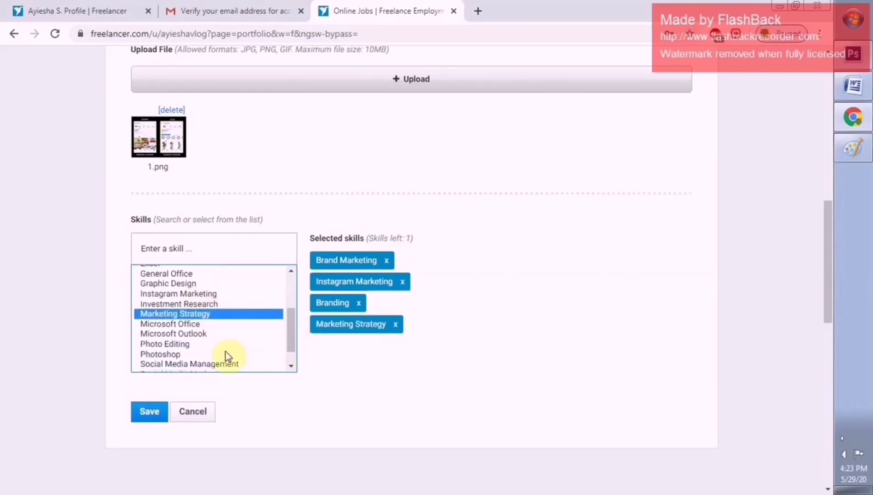
left_click(225, 364)
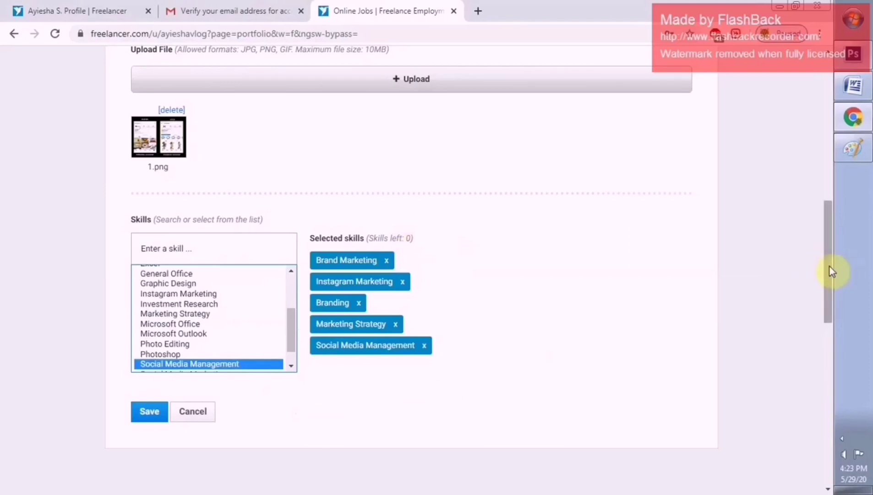
left_click_drag(830, 266, 828, 270)
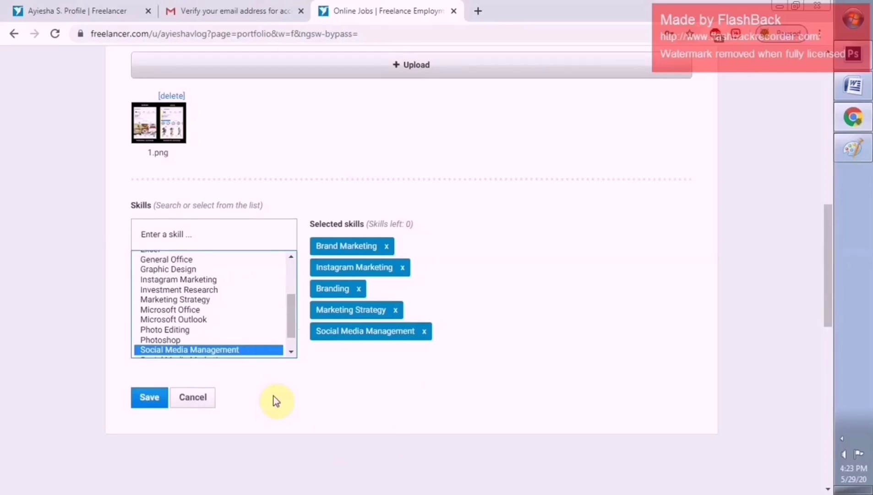
left_click(152, 398)
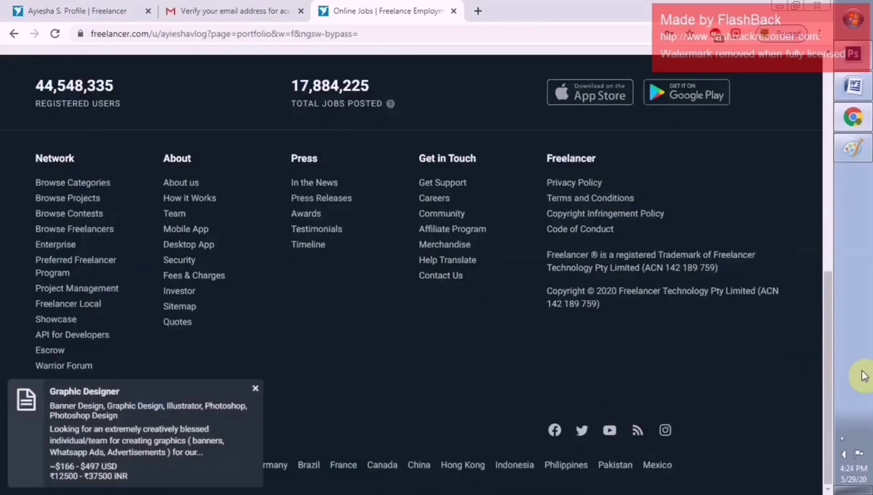
Check the Instagram Account SetUp item in the portfolio list and return to the profile
scroll(826, 358, "up", 1)
left_click_drag(823, 339, 823, 126)
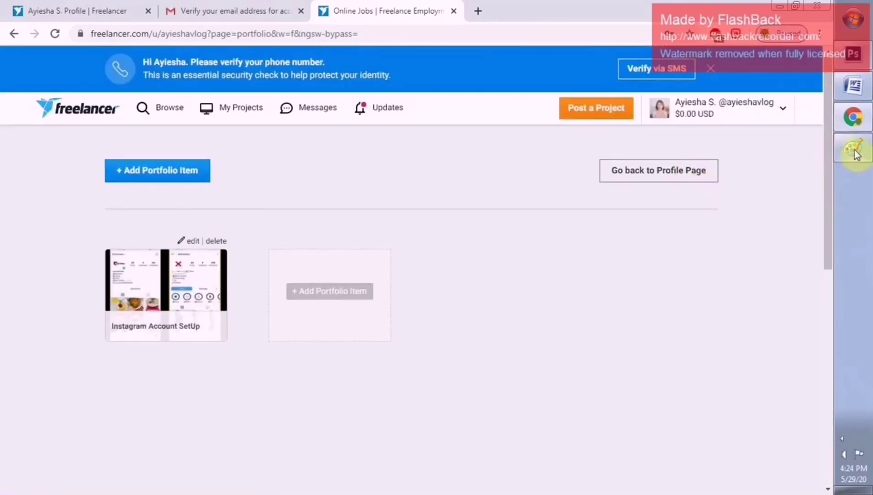
left_click(677, 181)
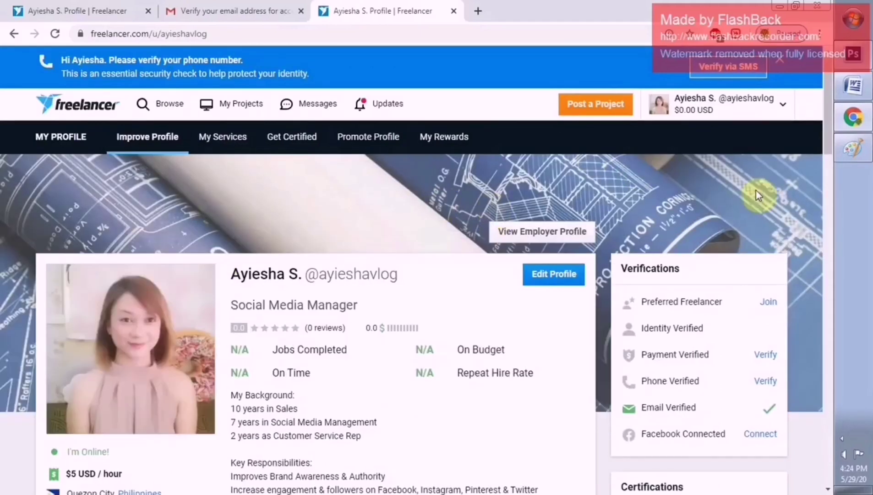
Scroll through the profile's Portfolio Items, Reviews and Resume sections, then back to the top
left_click_drag(831, 161, 829, 274)
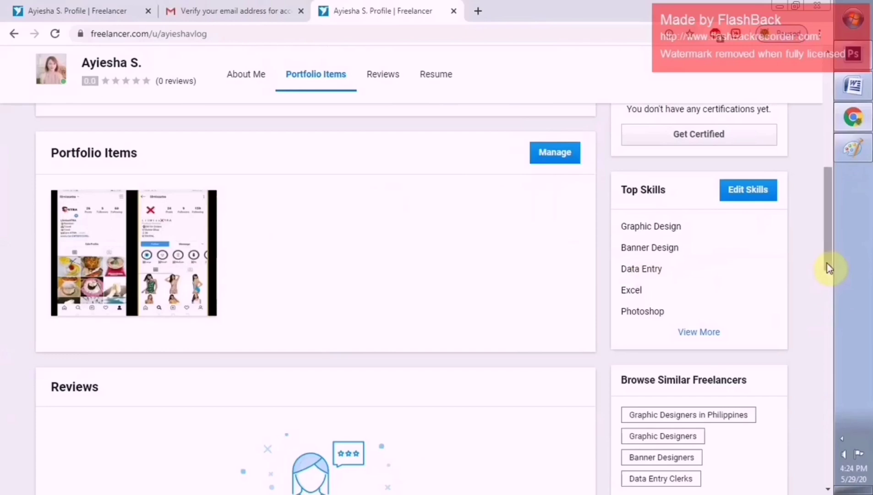
left_click_drag(827, 263, 827, 270)
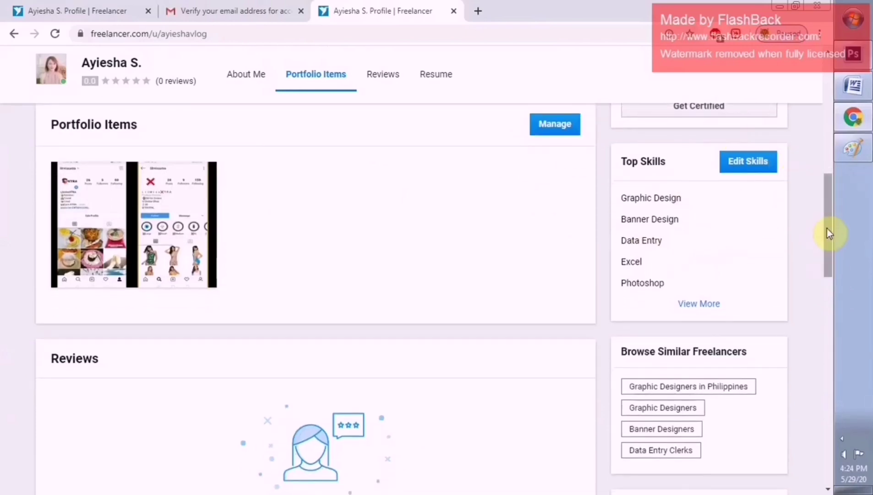
left_click_drag(827, 228, 822, 281)
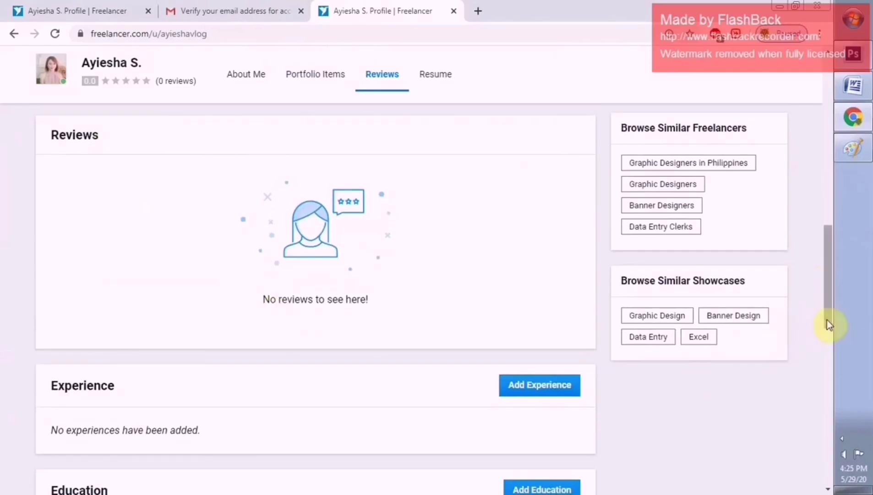
left_click_drag(827, 320, 830, 363)
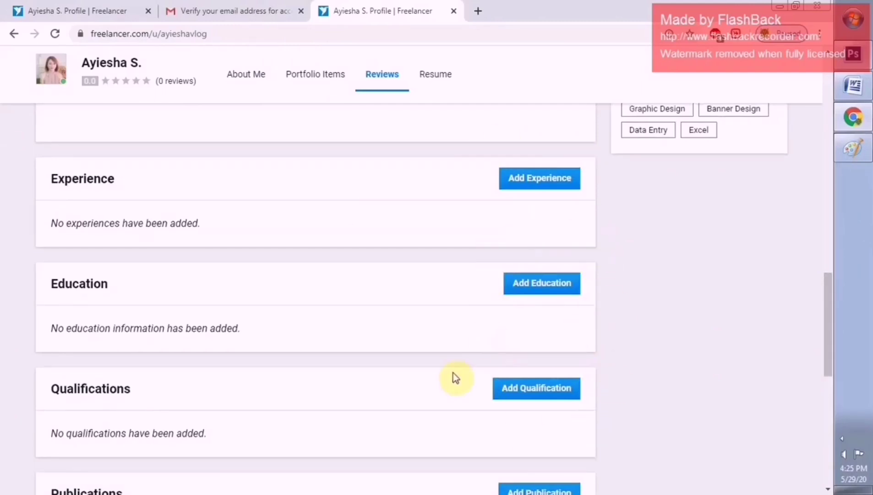
left_click_drag(826, 362, 828, 384)
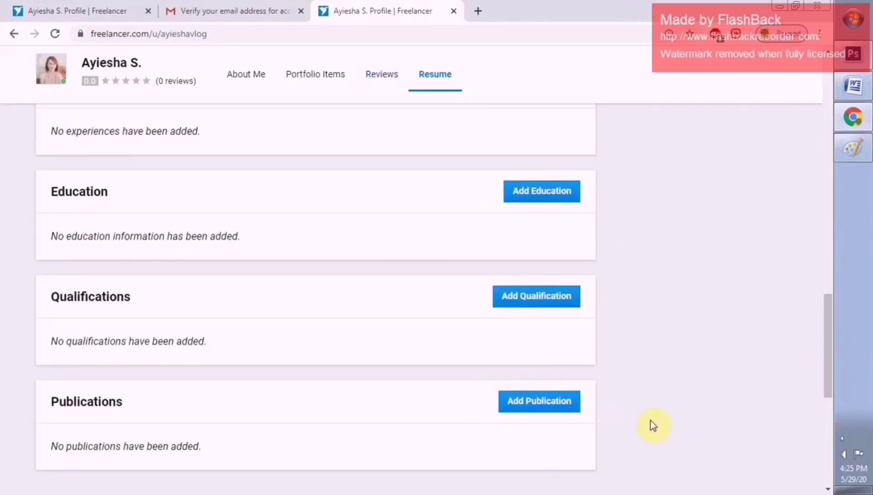
left_click_drag(829, 390, 825, 225)
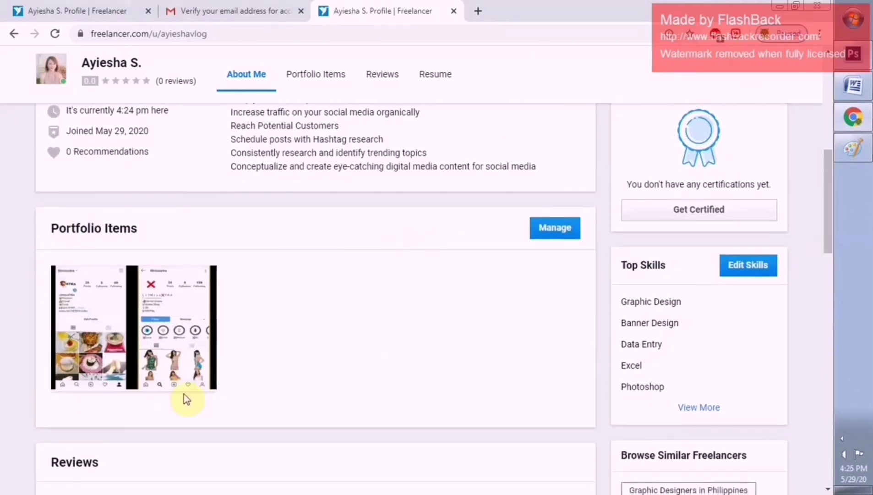
left_click_drag(826, 245, 826, 152)
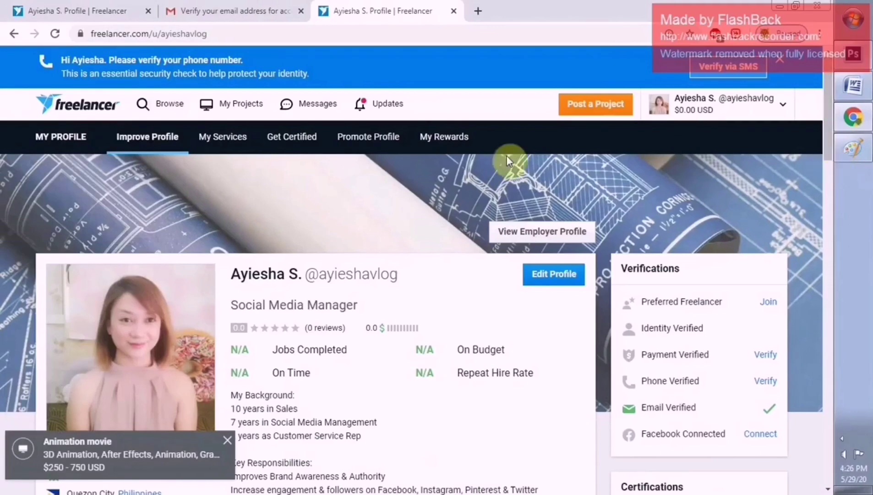
Open Projects from the Browse menu to list the 5,982 projects matching the profile's skills
left_click(166, 116)
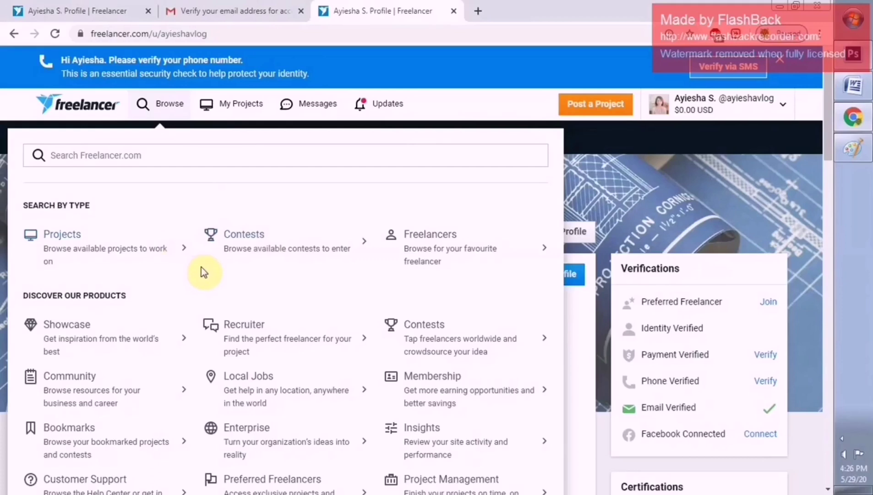
left_click(51, 238)
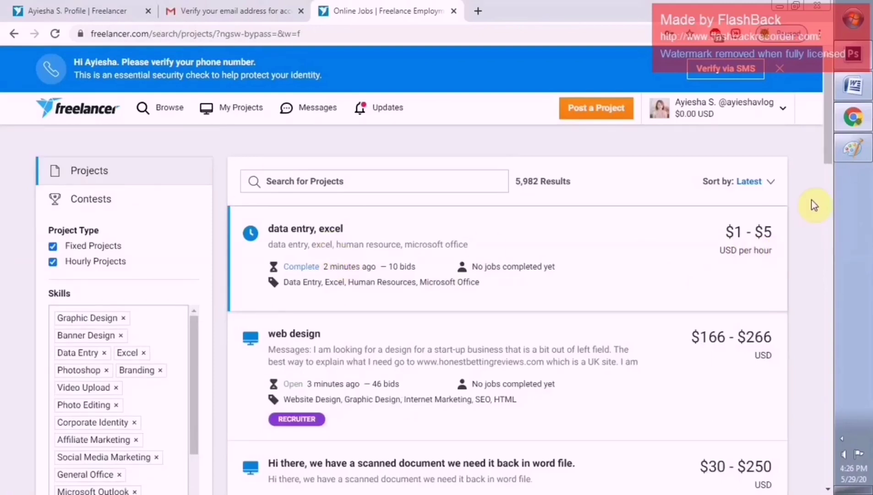
left_click_drag(827, 160, 803, 377)
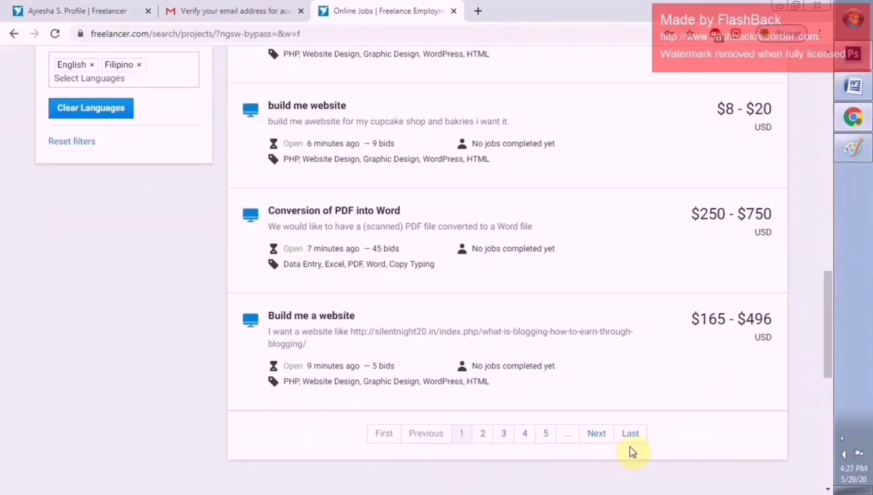
left_click_drag(828, 370, 833, 191)
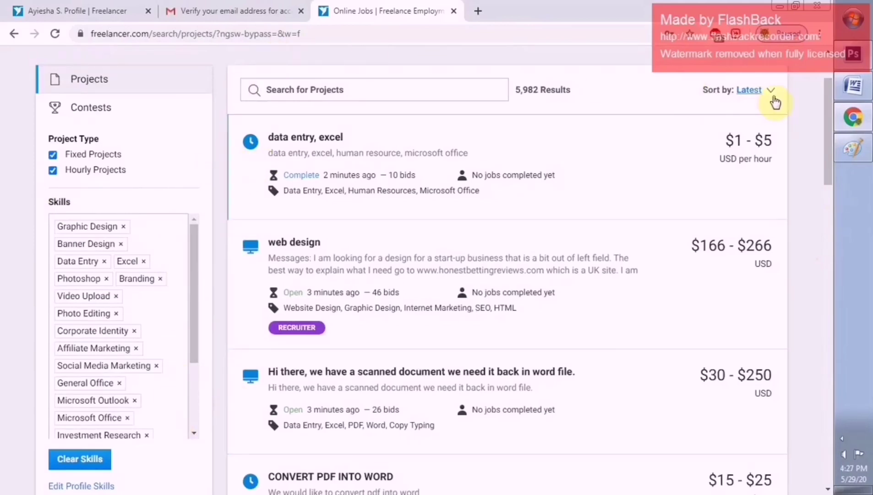
scroll(833, 167, "up", 2)
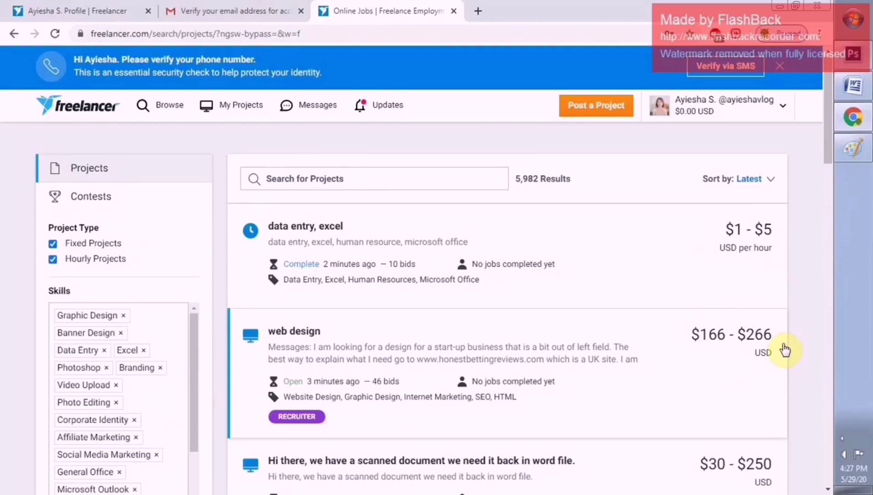
Search projects for 'instagram' and scroll through the 203 matching results
left_click(344, 177)
type("instagr")
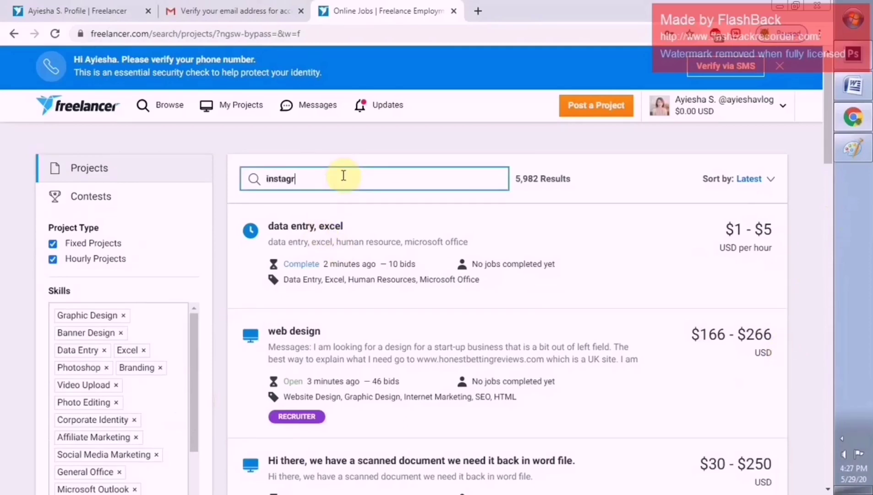
type("am")
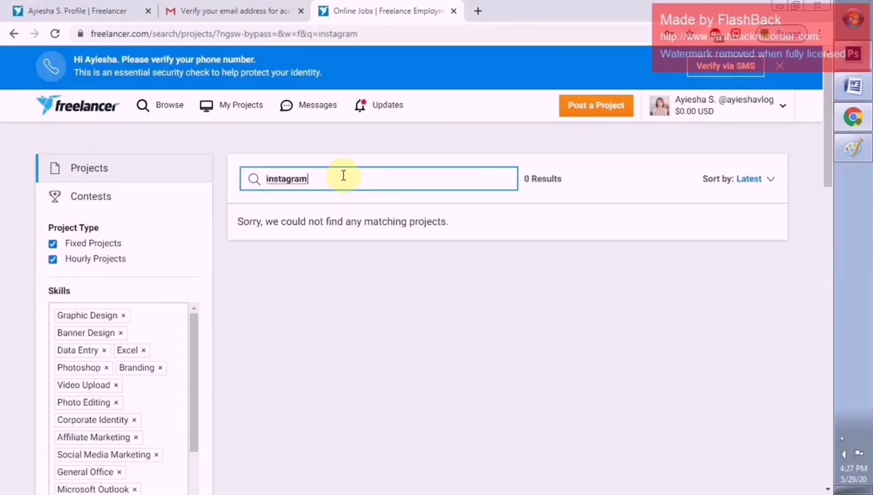
key("Return")
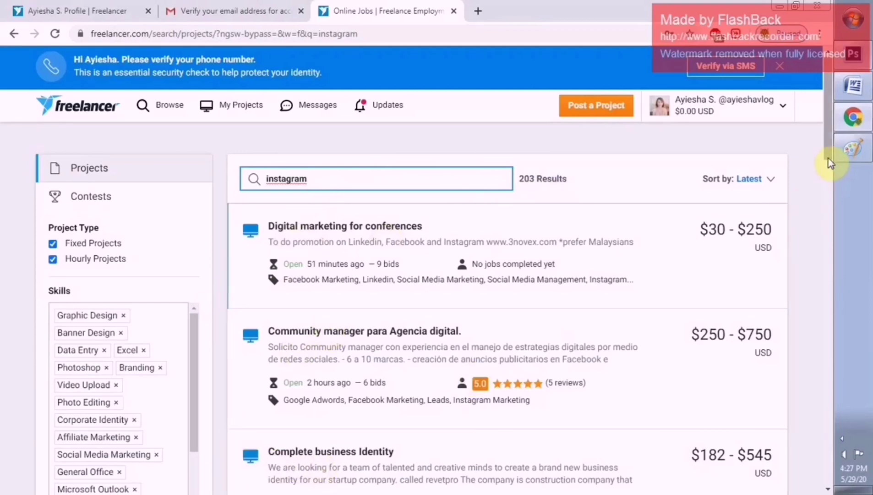
left_click_drag(829, 163, 822, 293)
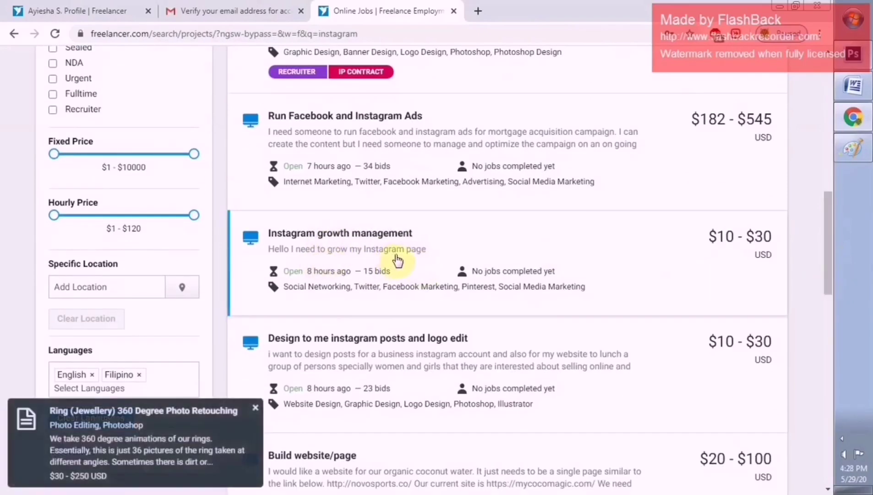
left_click_drag(832, 277, 825, 381)
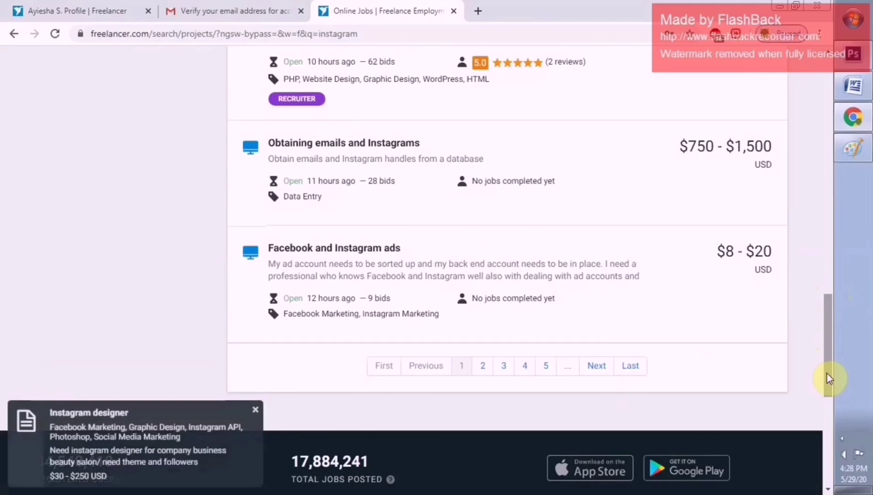
Page through the instagram results to pages 2 and 3 to find 'Growing my social media instagram'
left_click(483, 367)
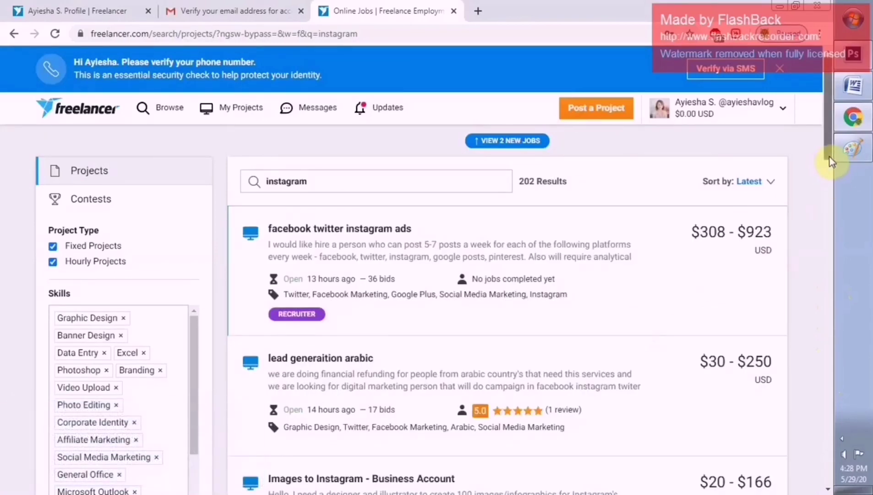
left_click_drag(831, 161, 827, 190)
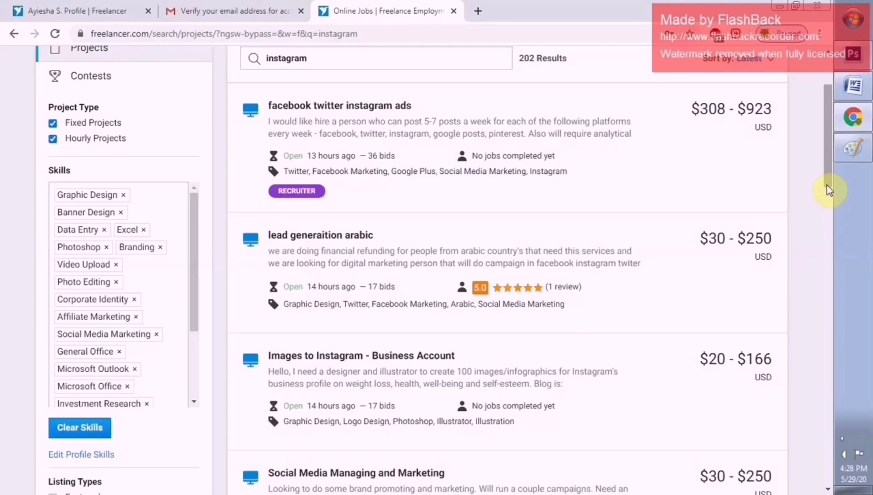
left_click_drag(827, 186, 815, 252)
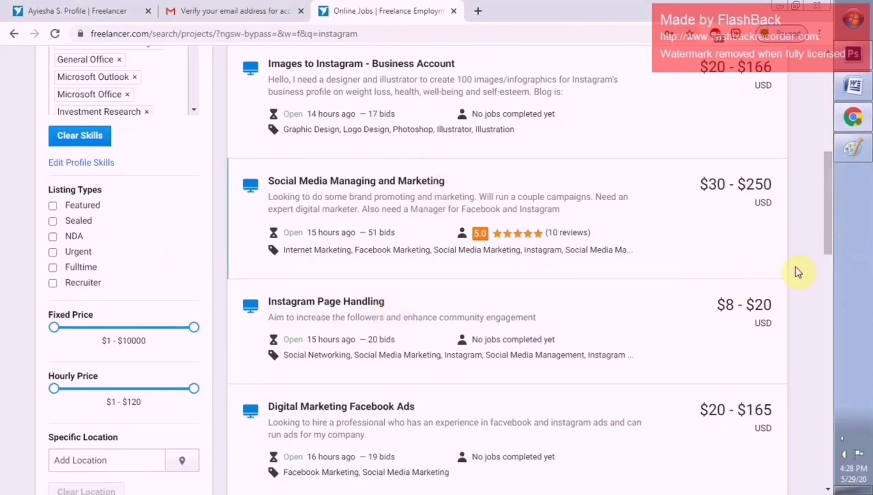
left_click_drag(831, 258, 809, 385)
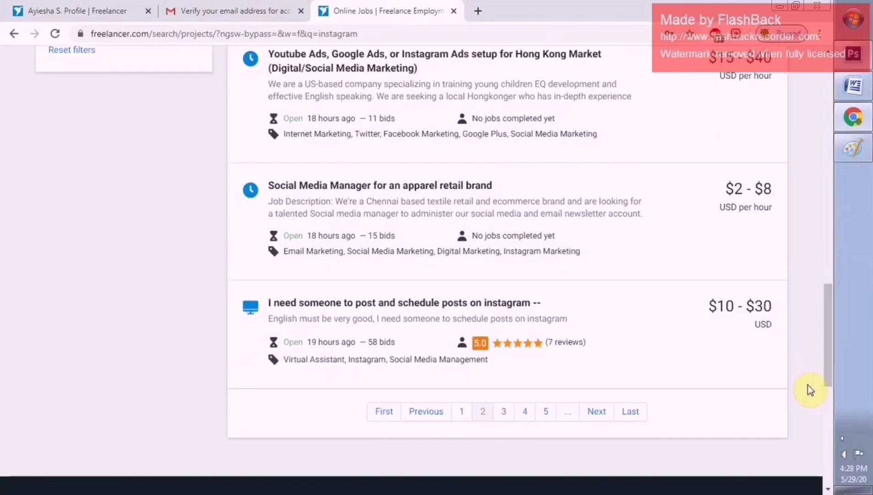
left_click(597, 413)
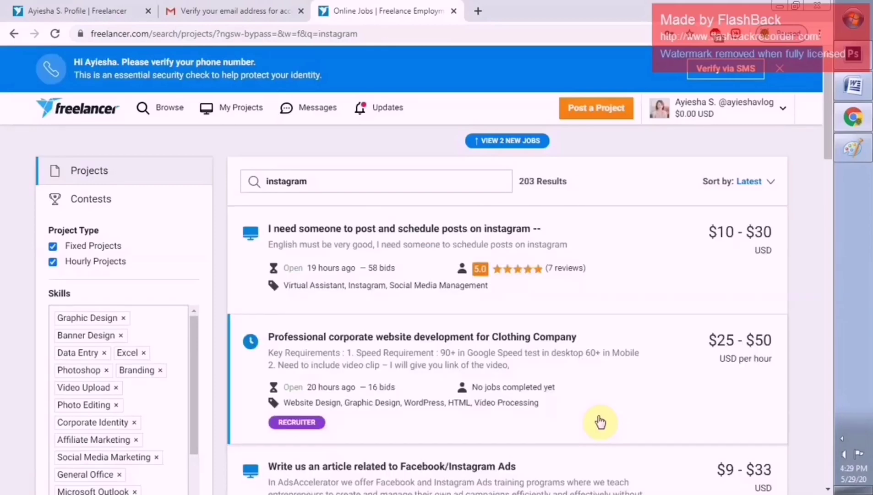
left_click_drag(829, 153, 828, 289)
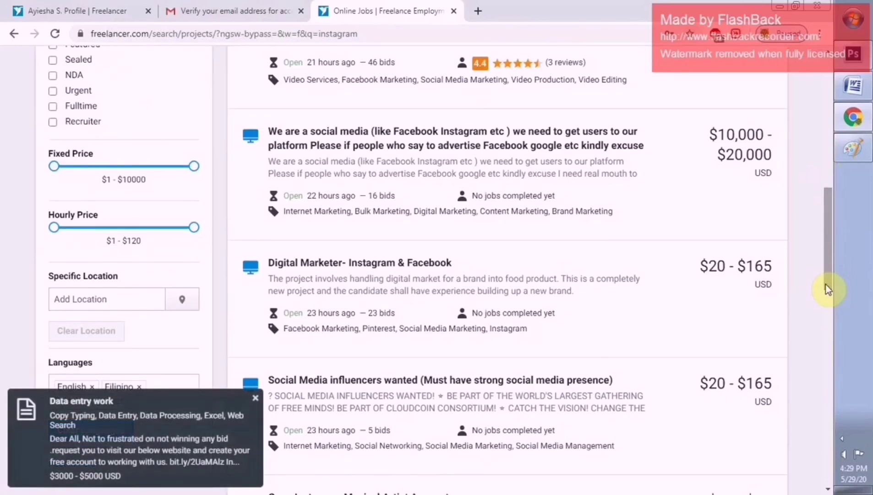
left_click_drag(827, 280, 829, 338)
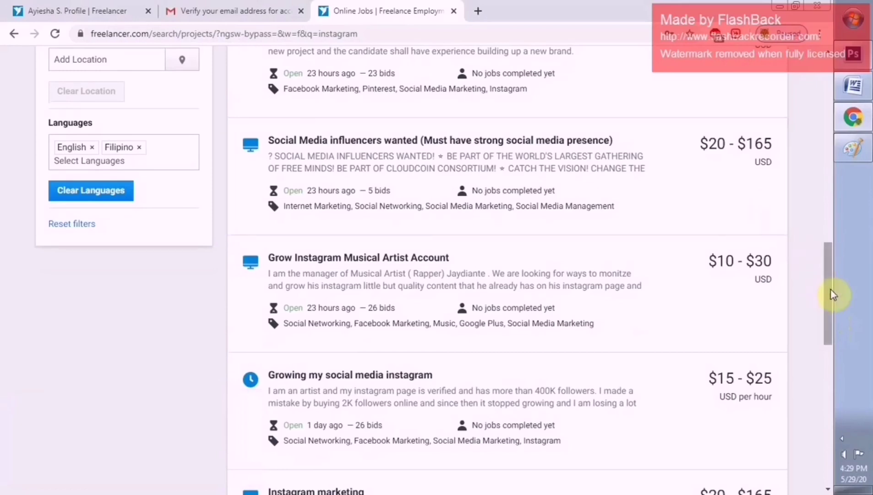
left_click_drag(830, 290, 823, 310)
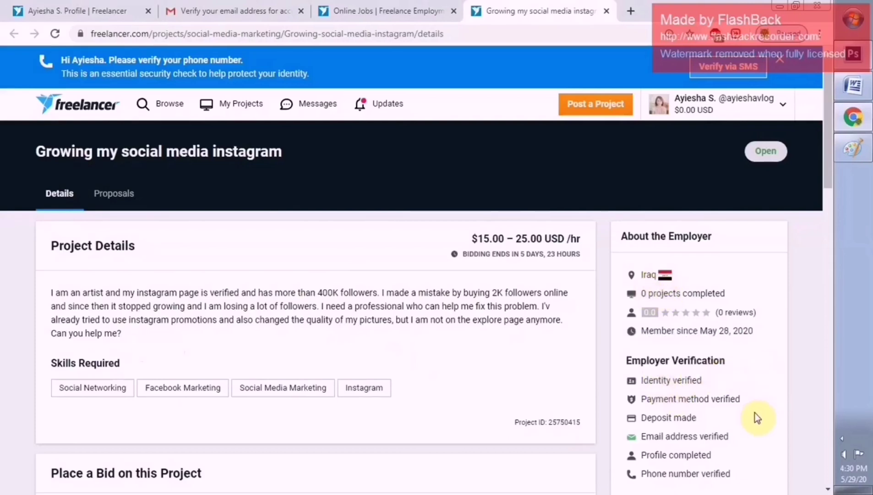
Set the bid's hourly rate to 15 USD and weekly limit to 40 hours, leaving the proposal empty
left_click_drag(827, 186, 824, 267)
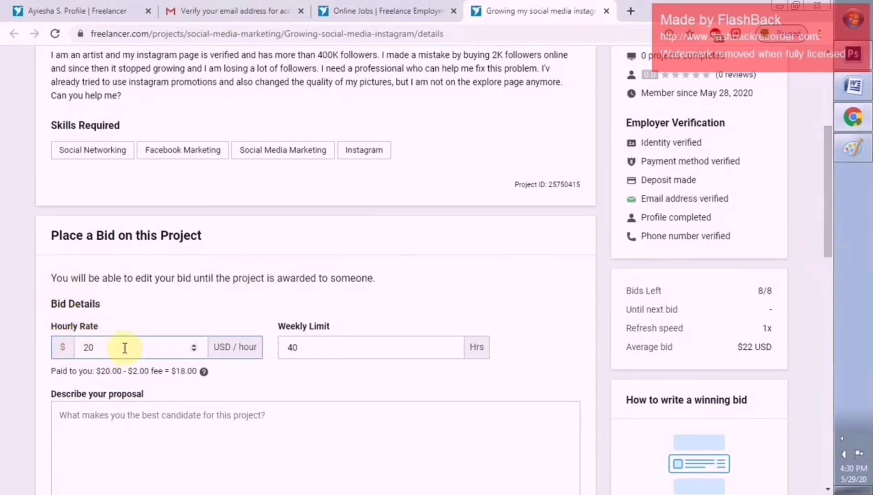
key("BackSpace")
key("BackSpace")
type("15")
left_click(453, 351)
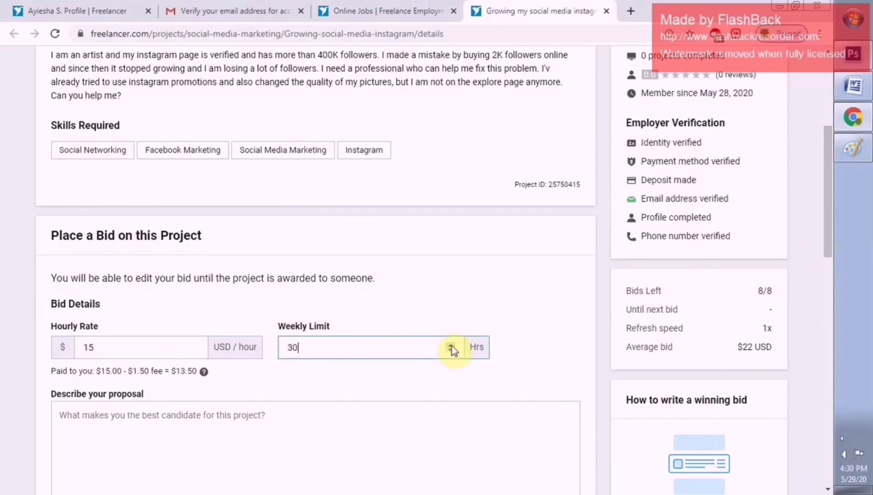
left_click(451, 345)
left_click(451, 345)
left_click(451, 345)
left_click(450, 345)
left_click(451, 350)
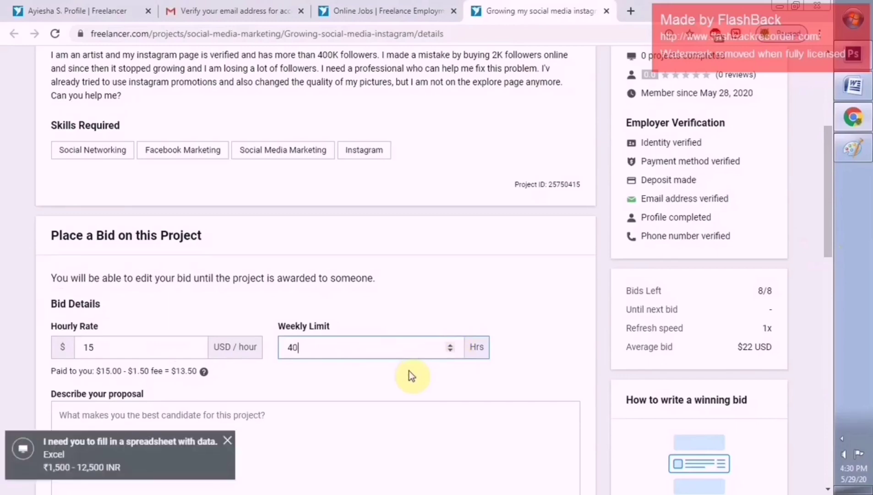
left_click_drag(831, 254, 828, 216)
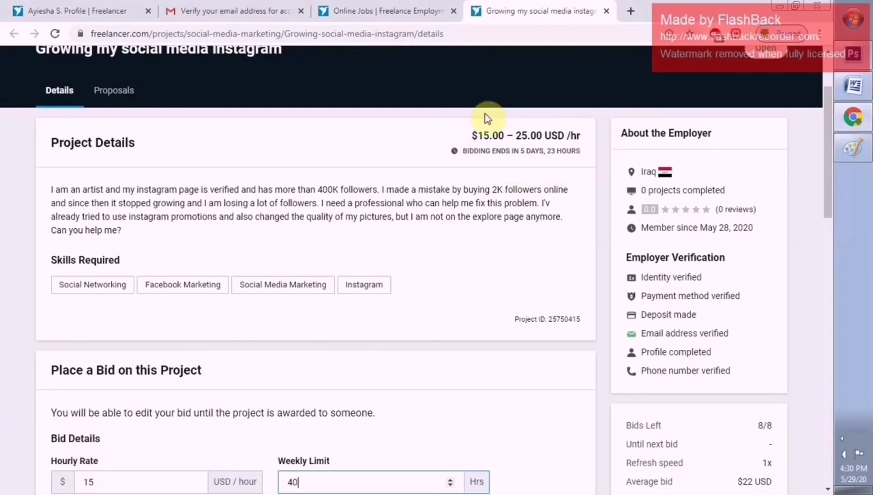
left_click_drag(829, 214, 822, 280)
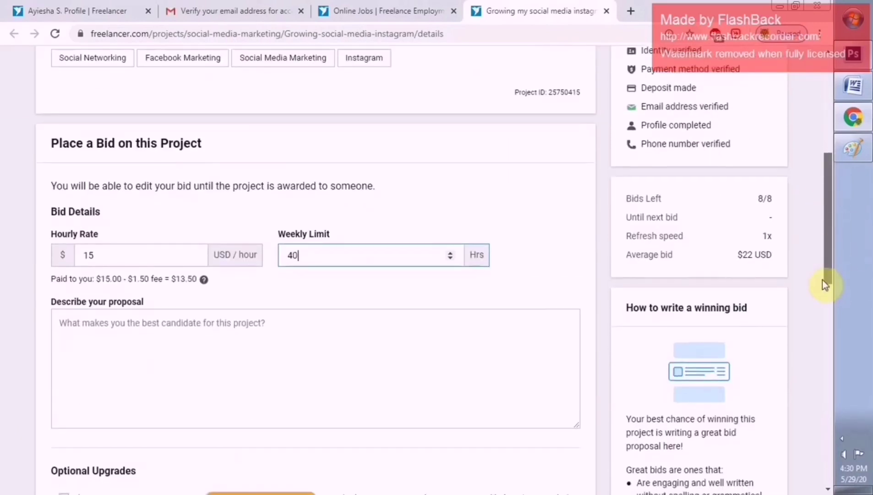
left_click(194, 259)
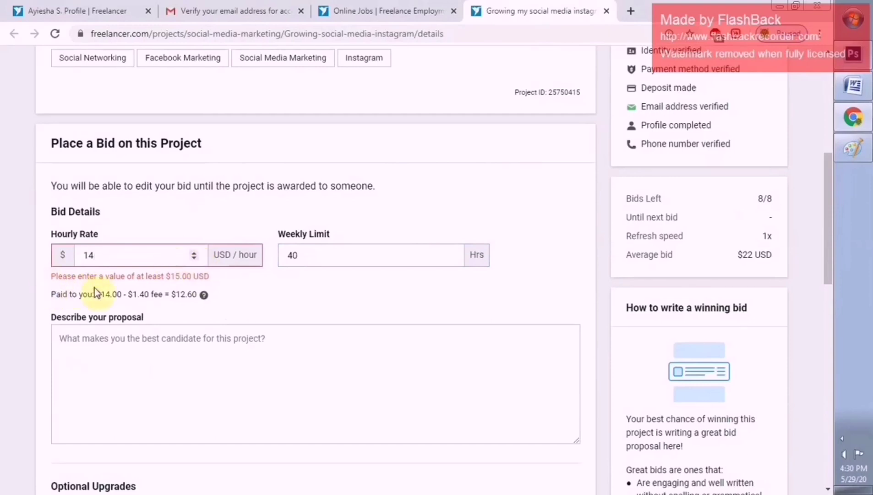
left_click(195, 253)
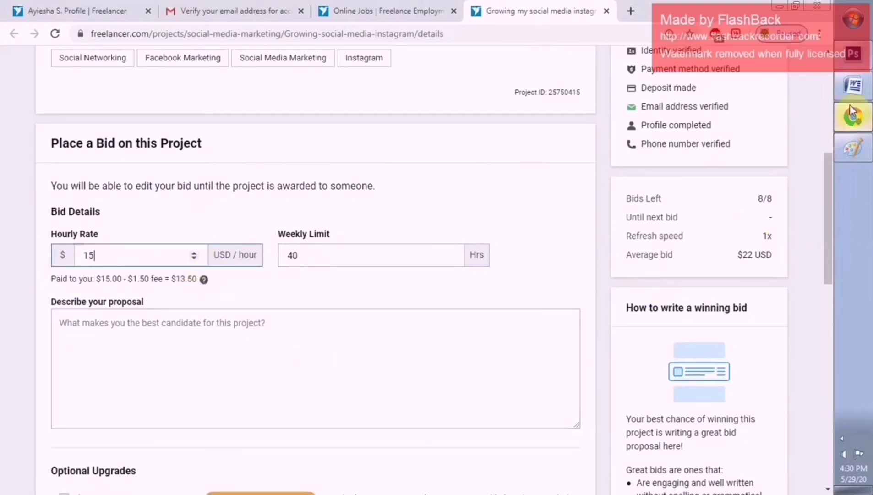
left_click(413, 379)
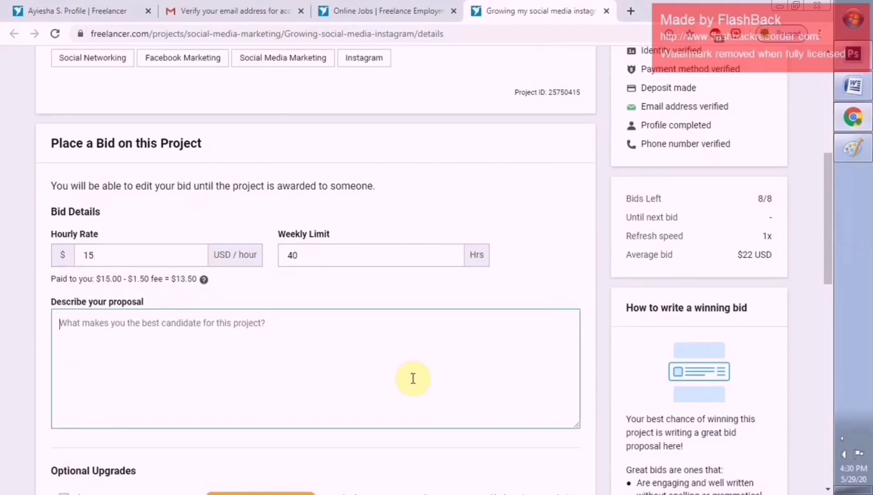
In the Word proposal document, undo an accidental text move and select the whole proposal text
left_click(853, 85)
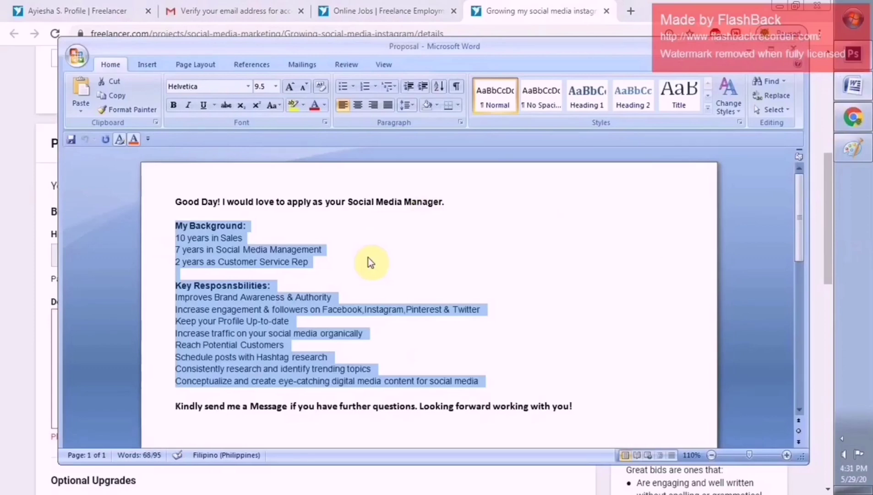
left_click_drag(179, 192, 491, 272)
key("F2")
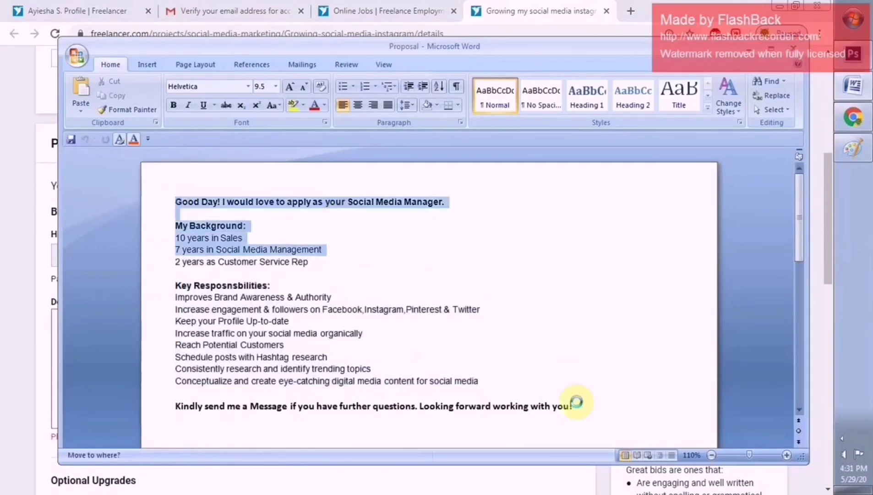
left_click(575, 404)
key("ctrl+z")
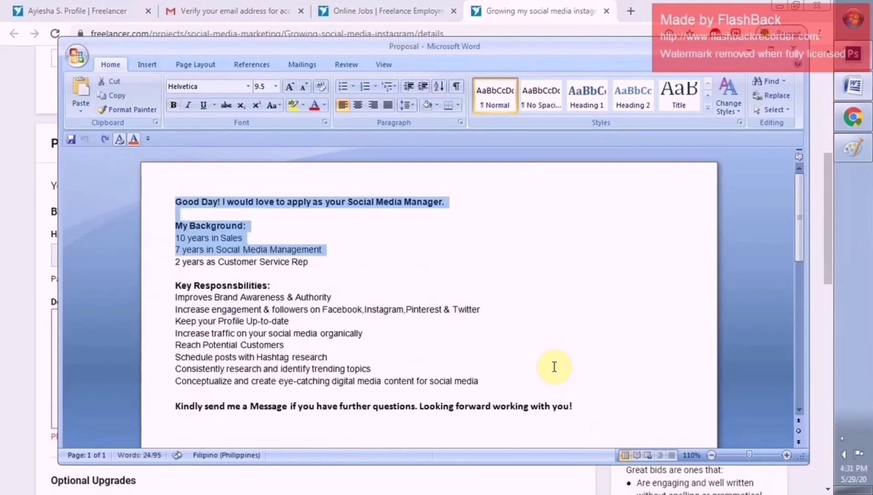
left_click_drag(177, 202, 599, 405)
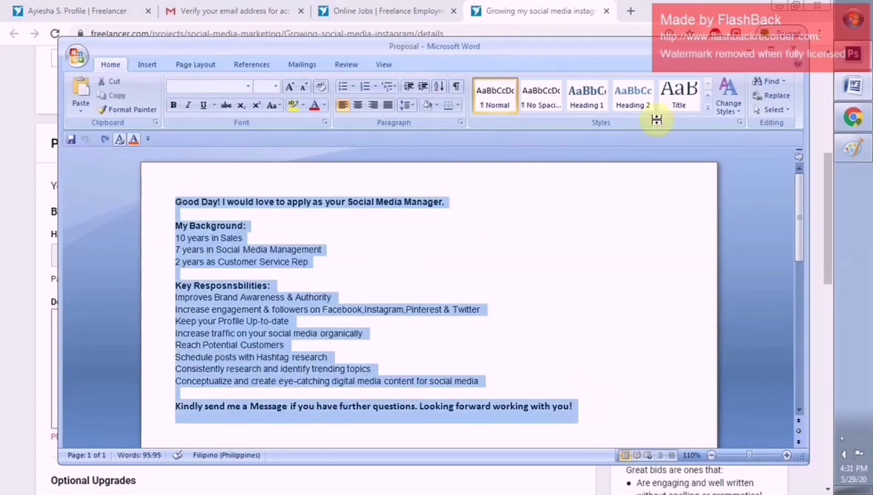
Paste the proposal copied from Word into the empty bid proposal box
left_click(753, 52)
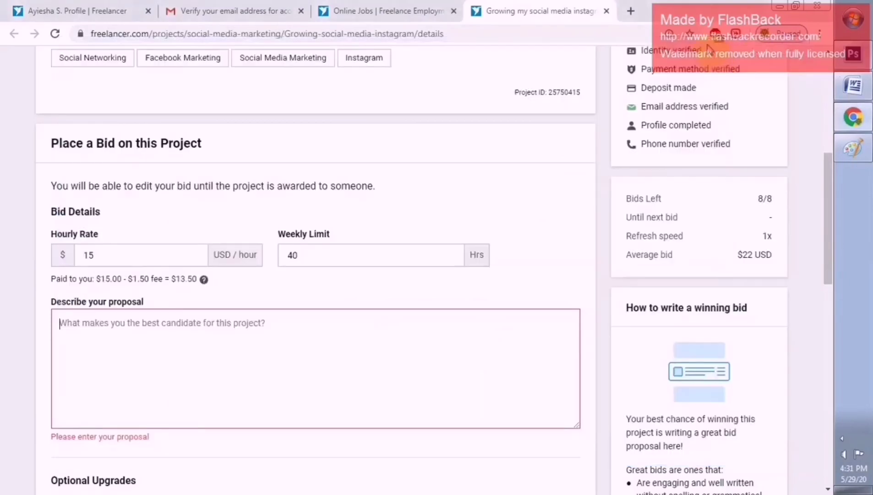
left_click(164, 354)
key("ctrl+v")
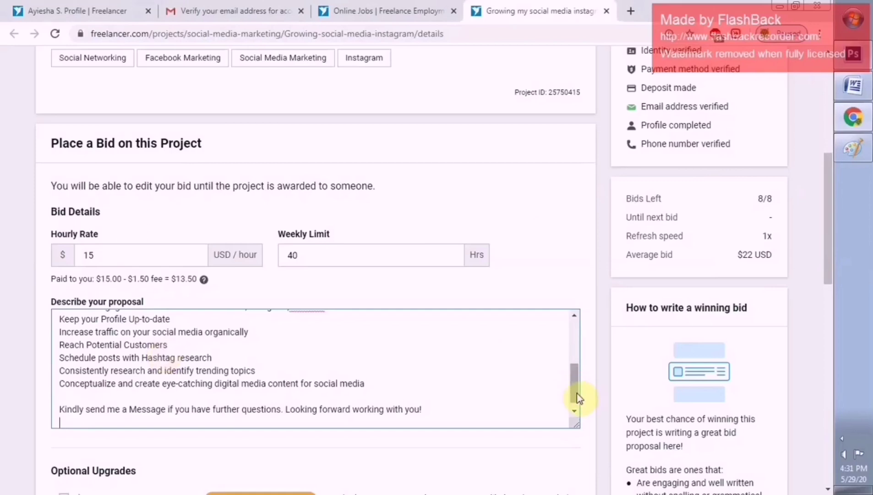
Extend the opening sentence with 'will do my best to help you manage your account and gain followers organically'
left_click_drag(575, 395, 576, 346)
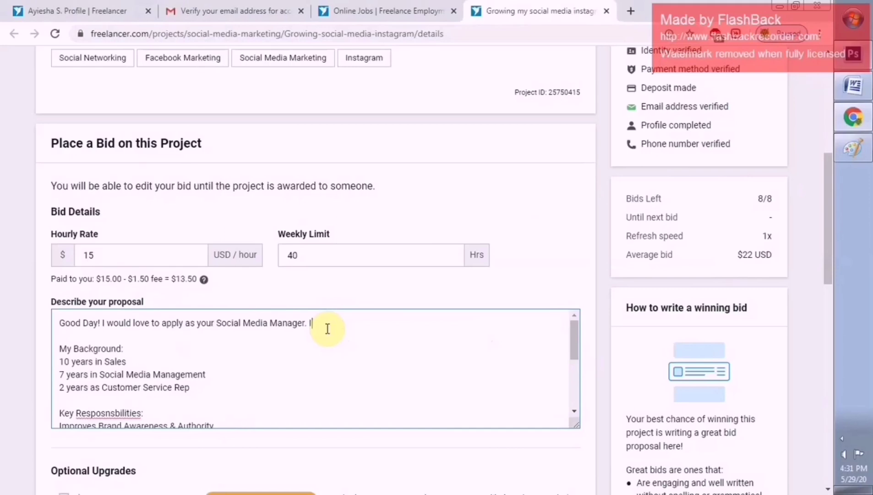
type("will do my best ")
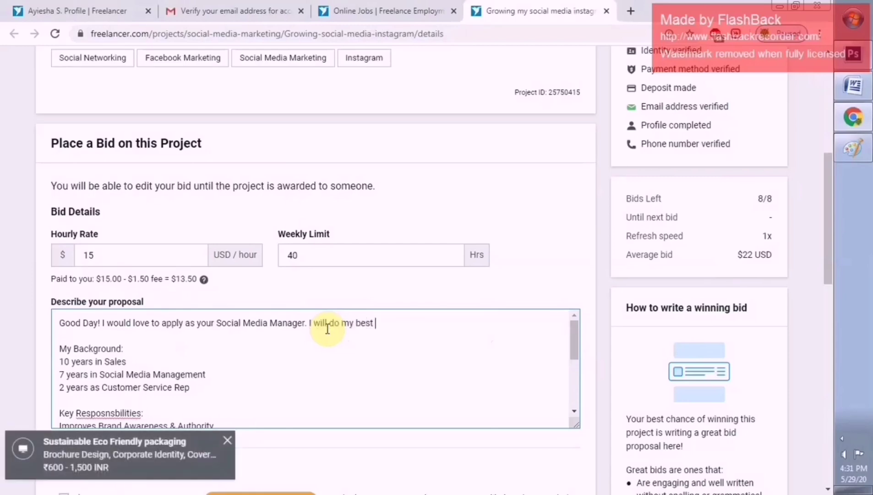
type("to help ")
type("you")
key("BackSpace")
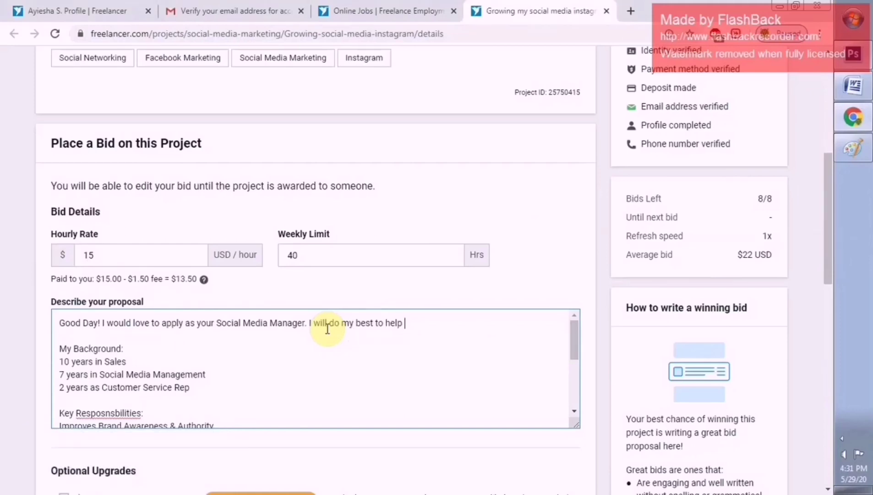
type("manage your account and gain")
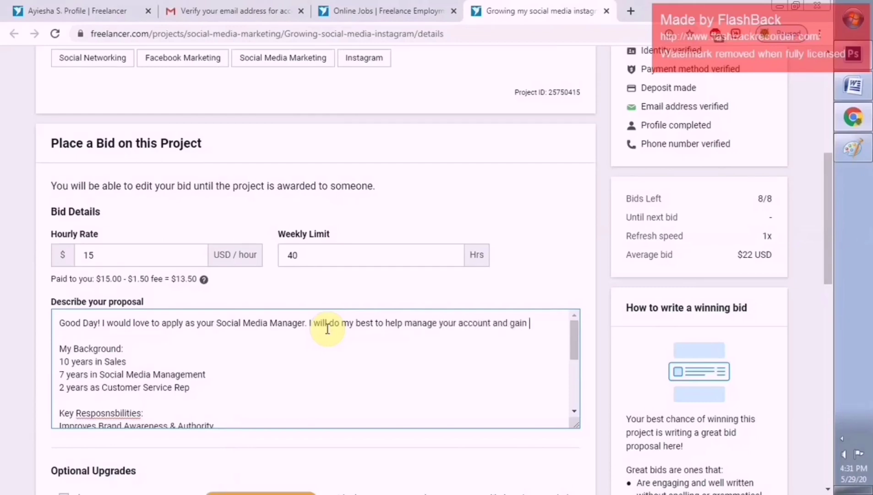
type(" followers o")
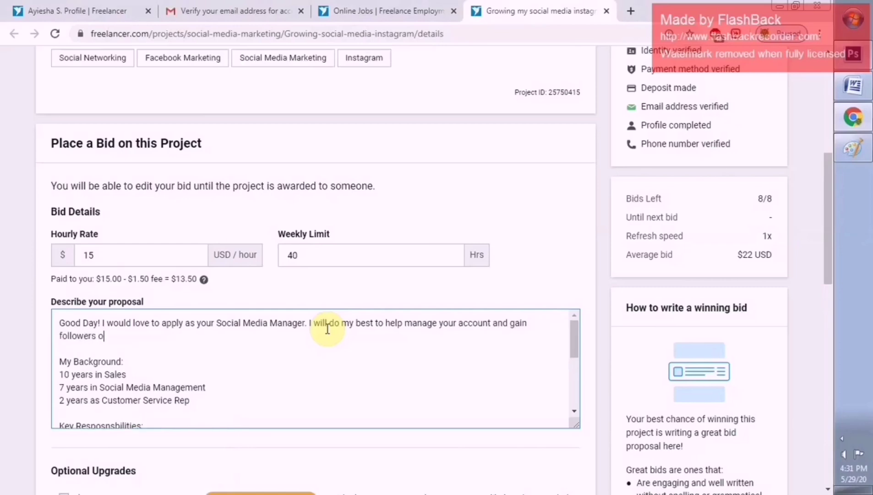
type("rganically.")
Correct the misspelled 'Resposnsbilities' heading to 'Responsibilities' using the spelling suggestions
scroll(327, 329, "down", 3)
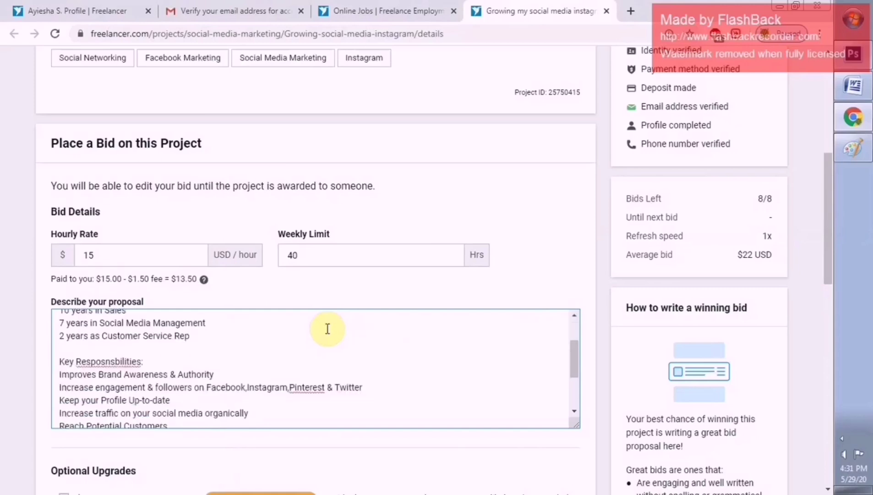
scroll(328, 329, "up", 2)
scroll(585, 324, "up", 2)
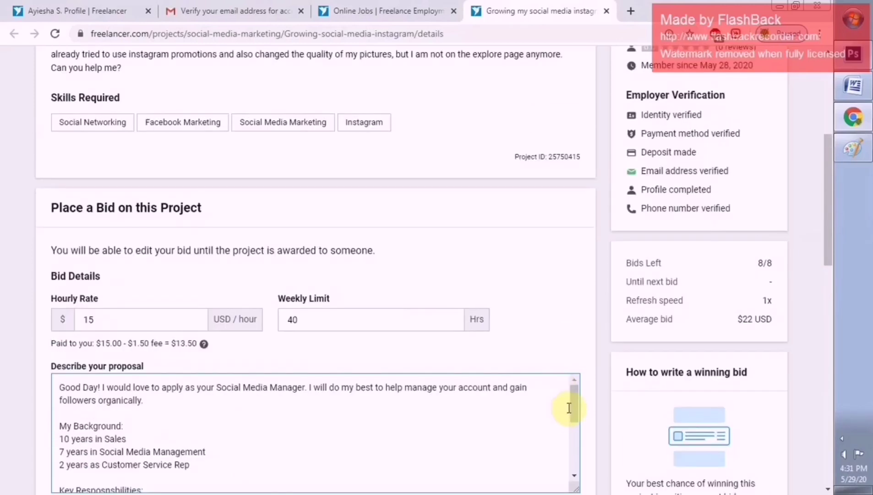
scroll(574, 405, "down", 2)
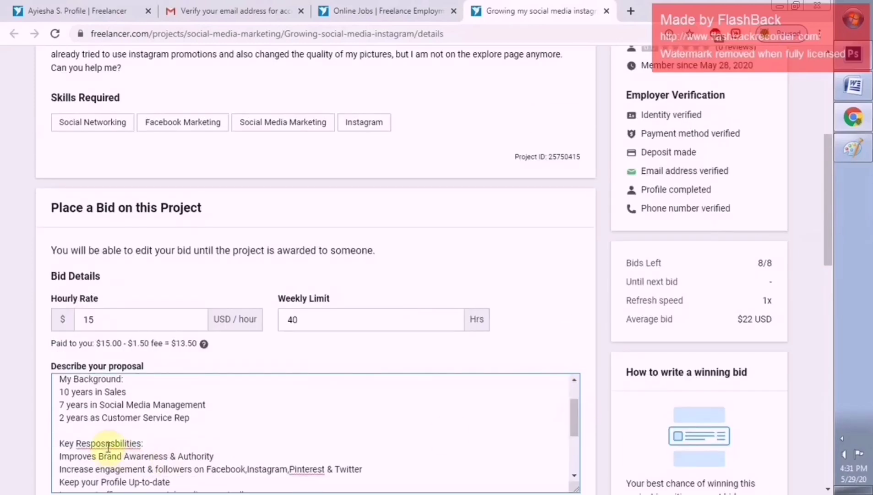
left_click(142, 444)
right_click(100, 443)
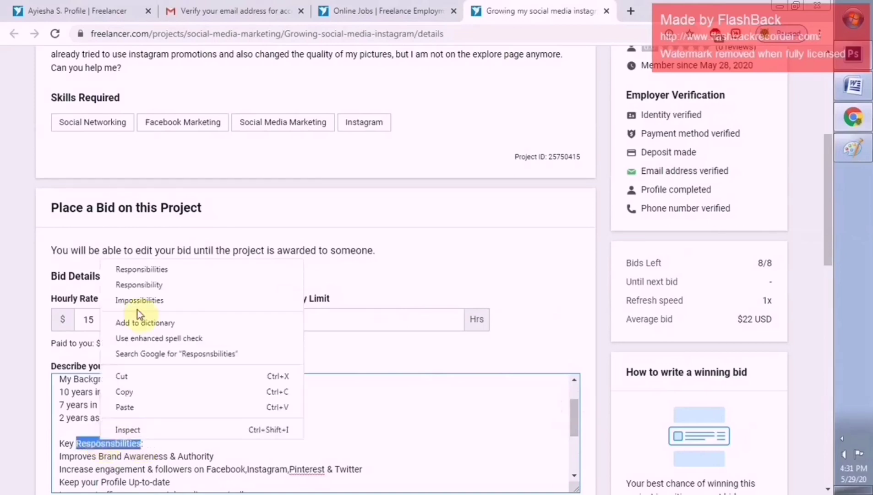
left_click(146, 269)
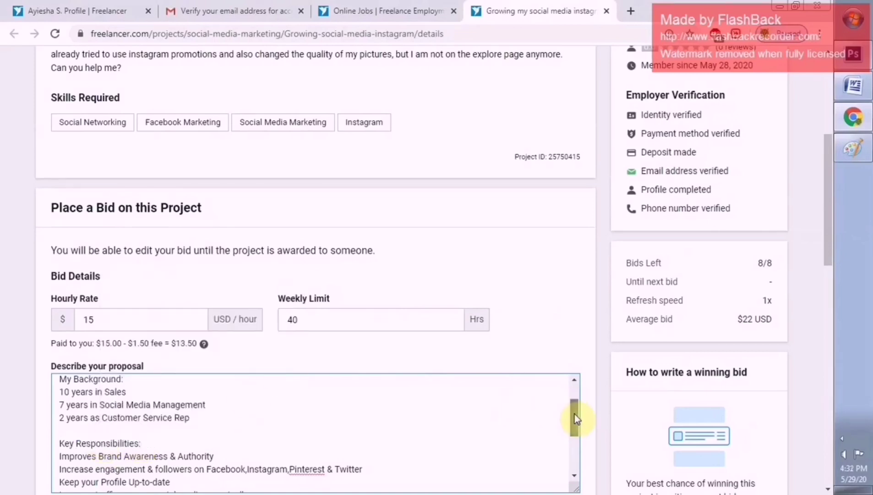
Scroll down the filled bid form to the Place Bid button, with no optional upgrades chosen
left_click_drag(575, 418, 569, 454)
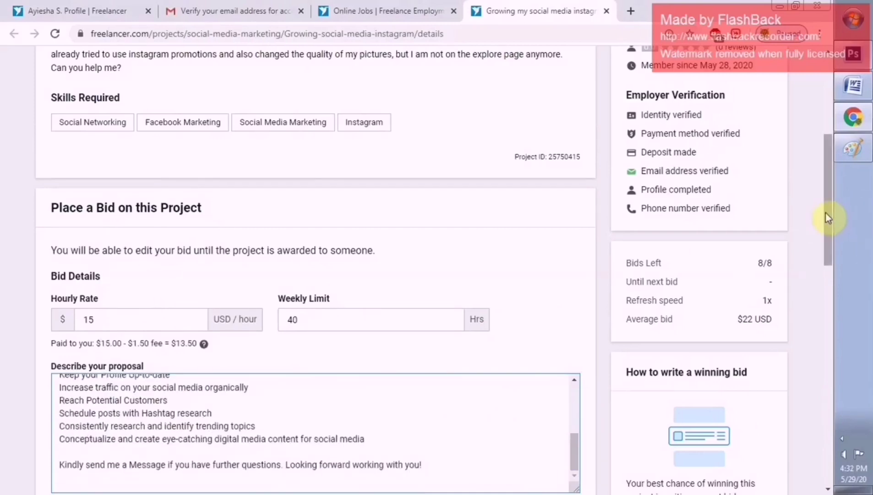
left_click_drag(827, 213, 839, 314)
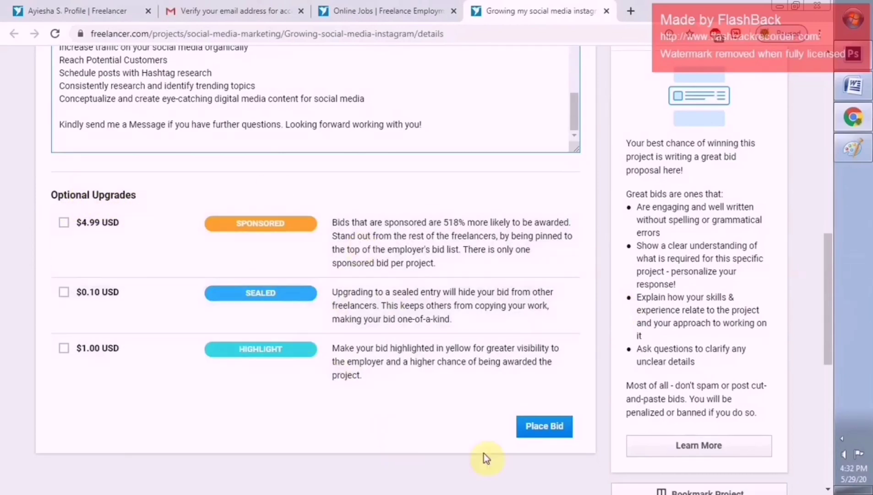
left_click_drag(828, 360, 827, 273)
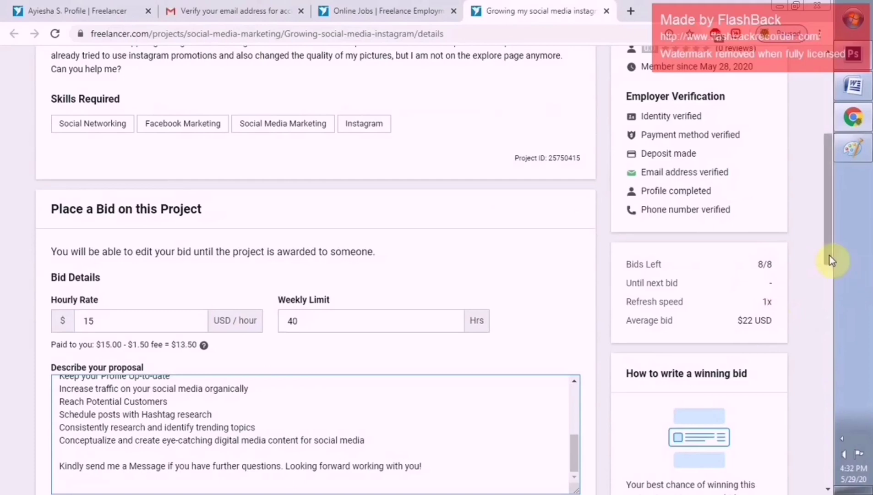
left_click_drag(832, 261, 832, 296)
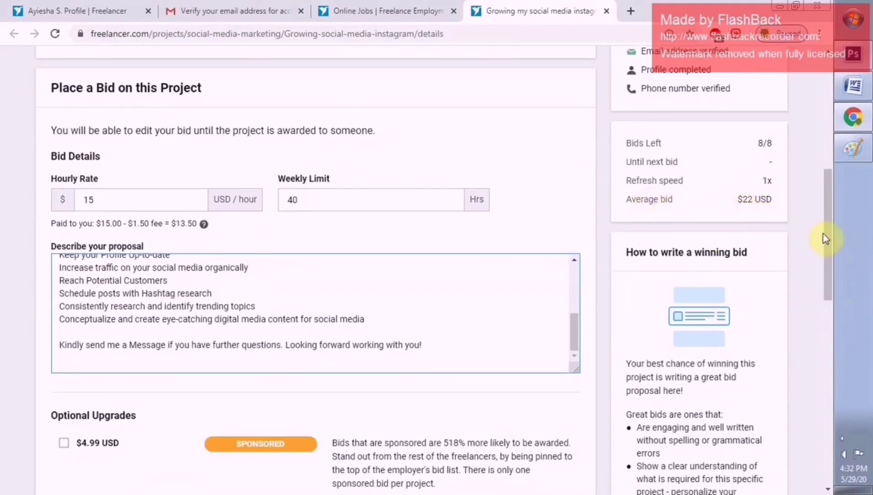
left_click_drag(833, 243, 838, 328)
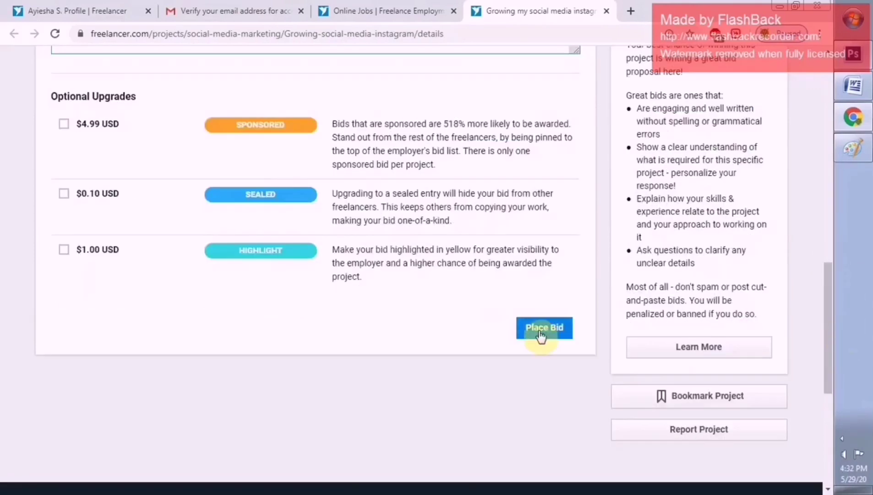
Place the $15/hour bid and confirm it tops the Proposals tab
left_click(544, 328)
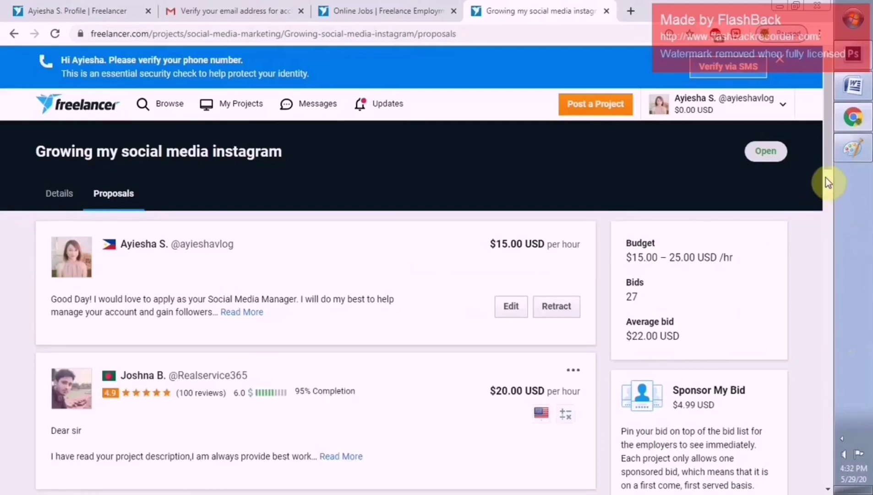
left_click_drag(827, 165, 828, 175)
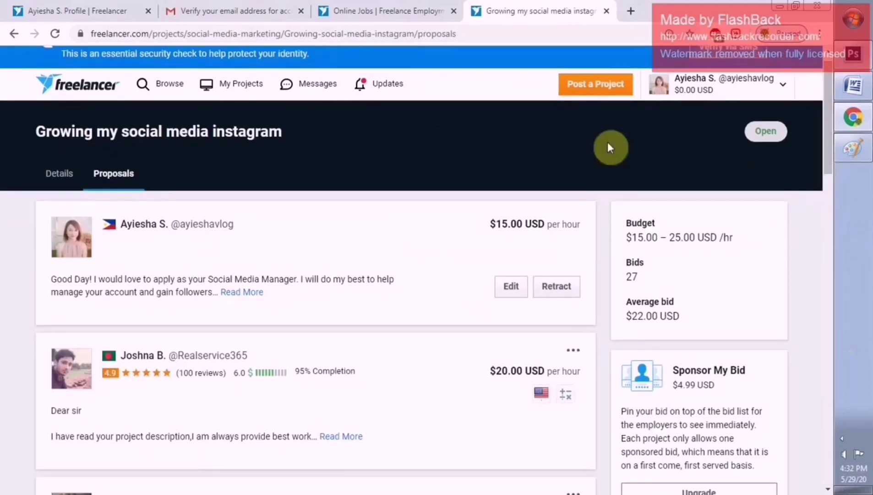
Return to the project page, open the placed bid with Edit, and re-save it at 15 USD/hour and 40 hrs
left_click(14, 34)
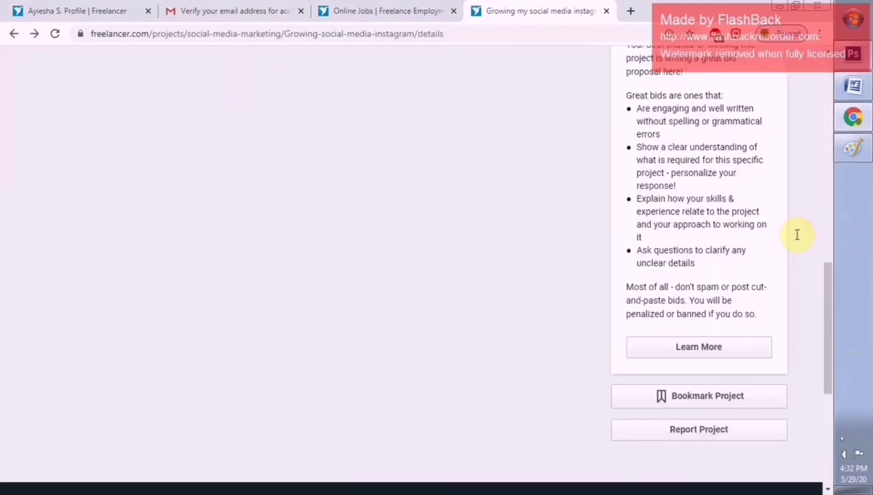
left_click_drag(832, 299, 816, 114)
left_click(127, 126)
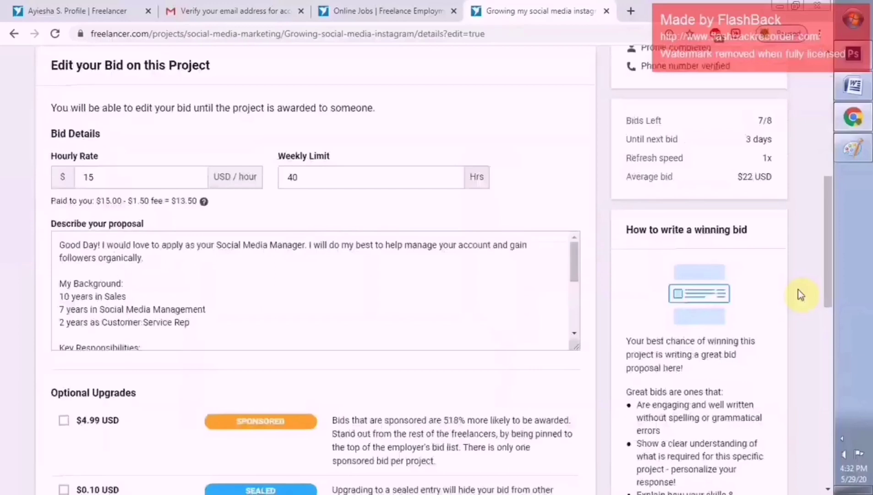
scroll(823, 243, "up", 8)
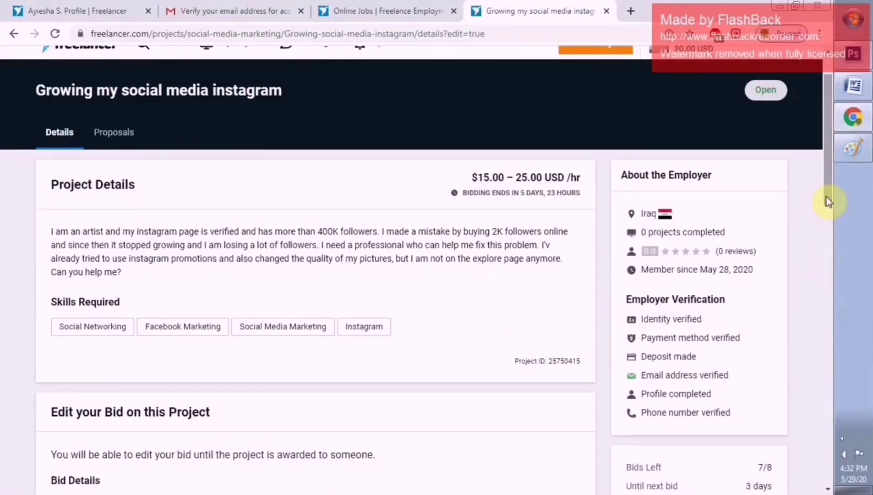
scroll(827, 195, "up", 1)
left_click_drag(827, 190, 831, 211)
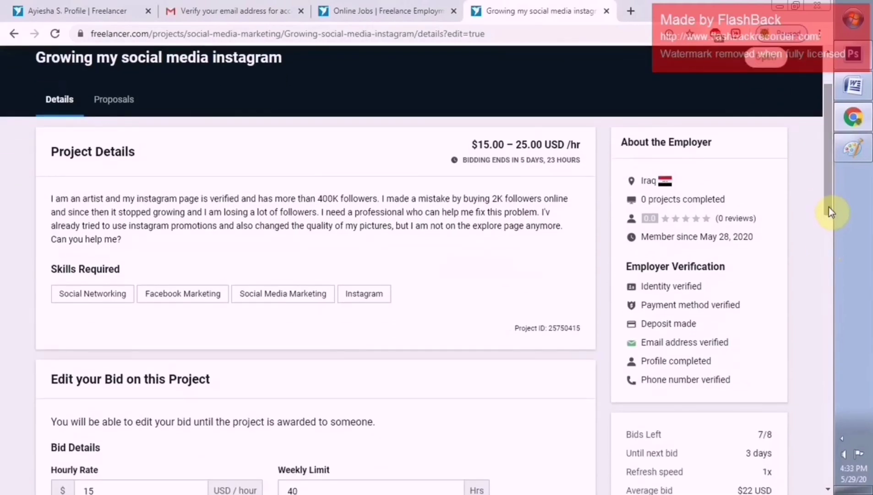
left_click_drag(827, 168, 817, 334)
left_click(539, 359)
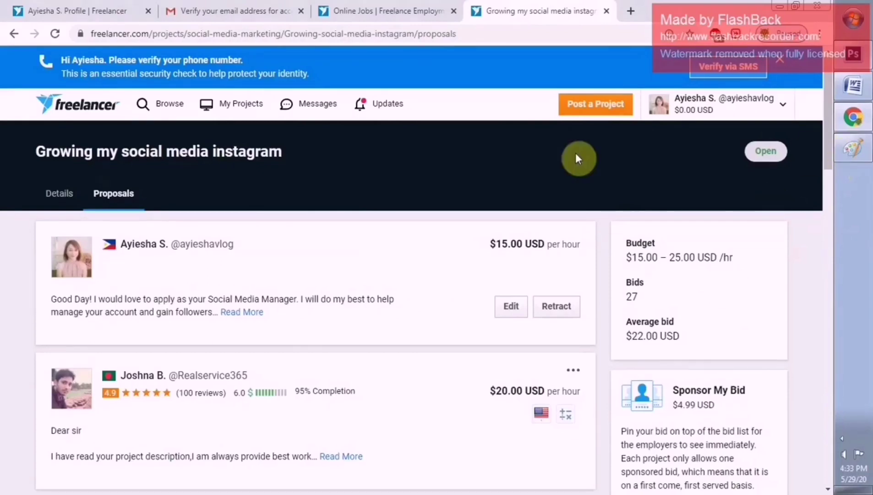
Expand the full messages of the two competitors' proposals listed below your $15.00/hour bid
left_click_drag(824, 163, 825, 229)
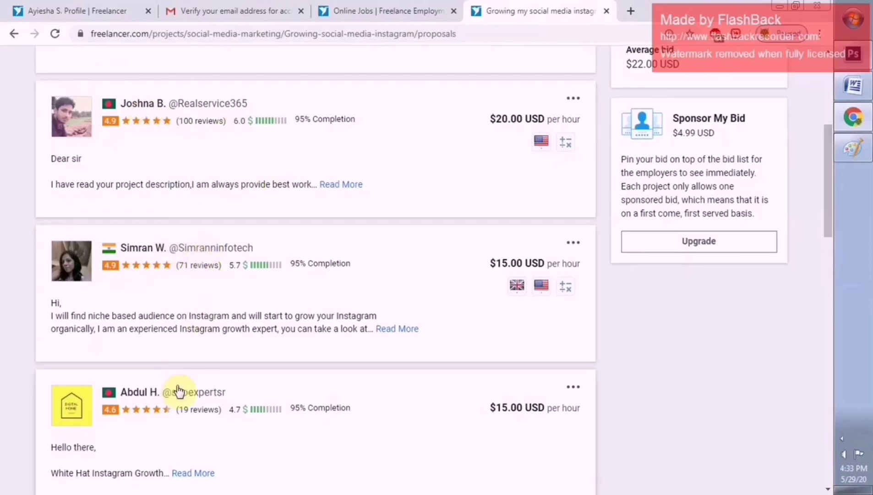
left_click(351, 185)
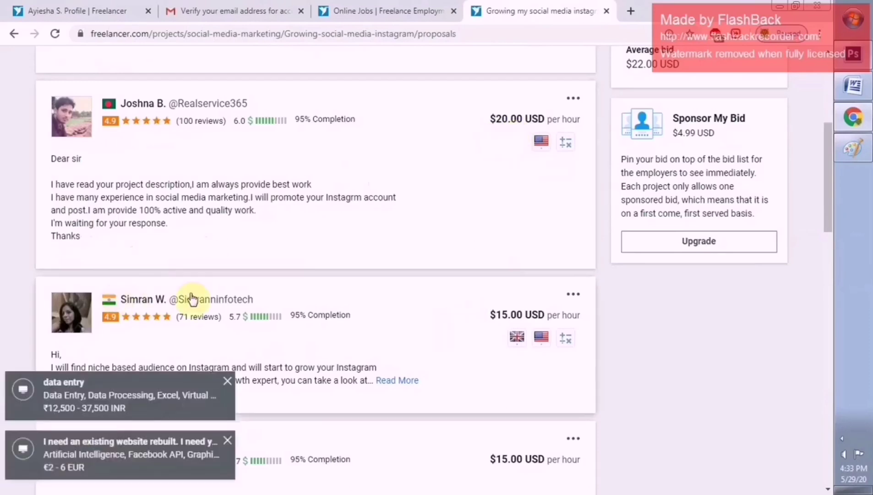
scroll(828, 239, "down", 1)
scroll(827, 239, "down", 1)
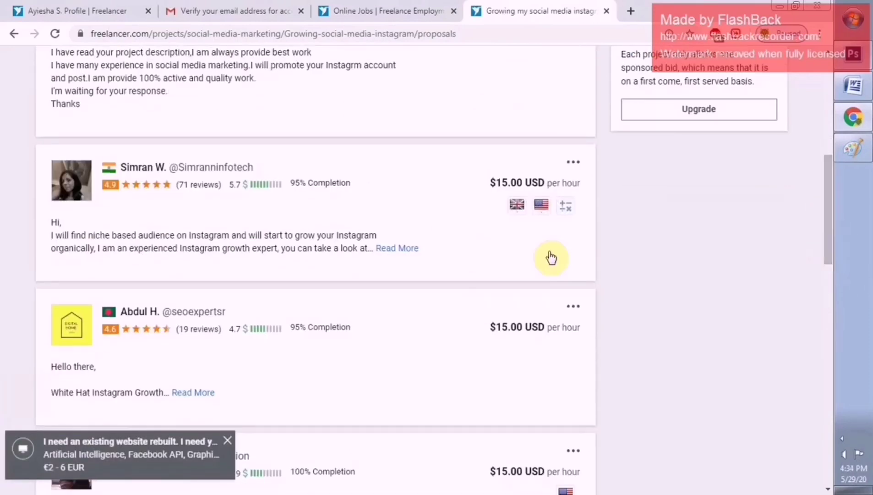
left_click(406, 249)
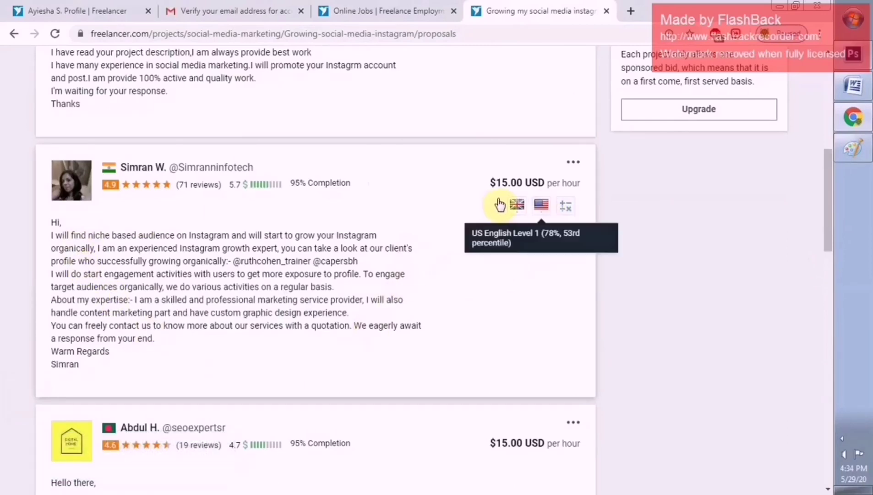
left_click_drag(831, 236, 823, 110)
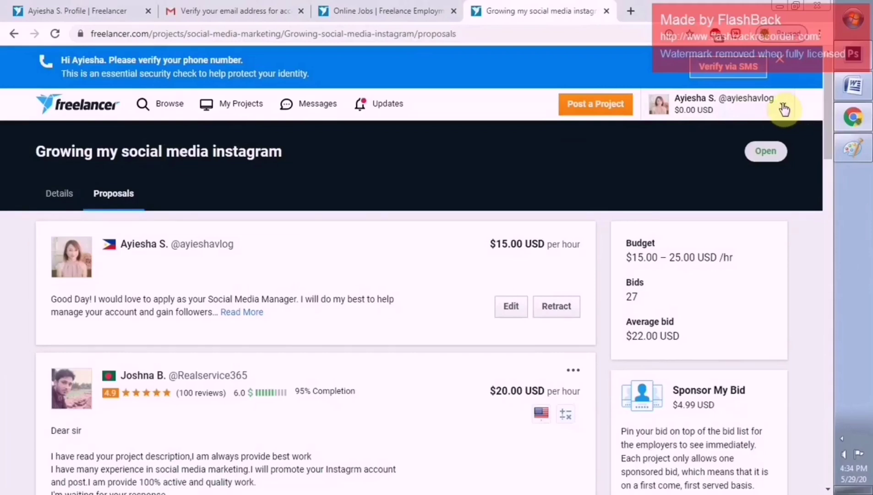
Dismiss the phone verification reminder and open the account menu showing the $0.00 USD balance
left_click(781, 60)
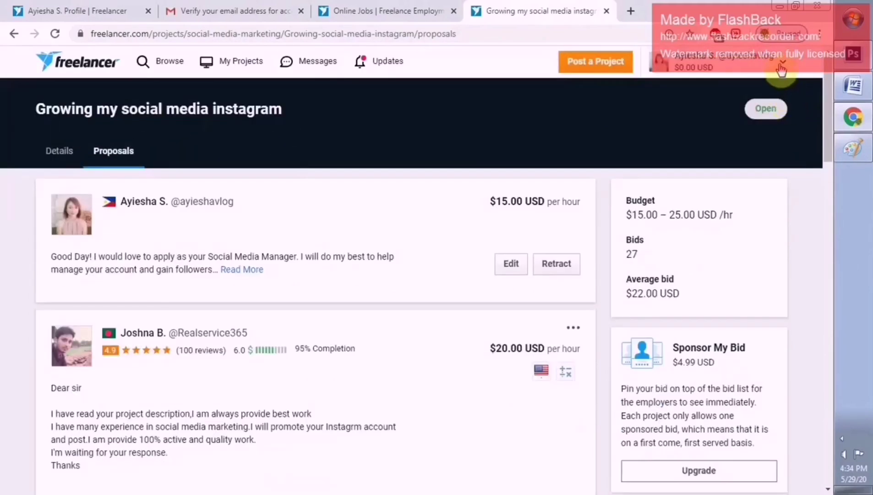
left_click(781, 68)
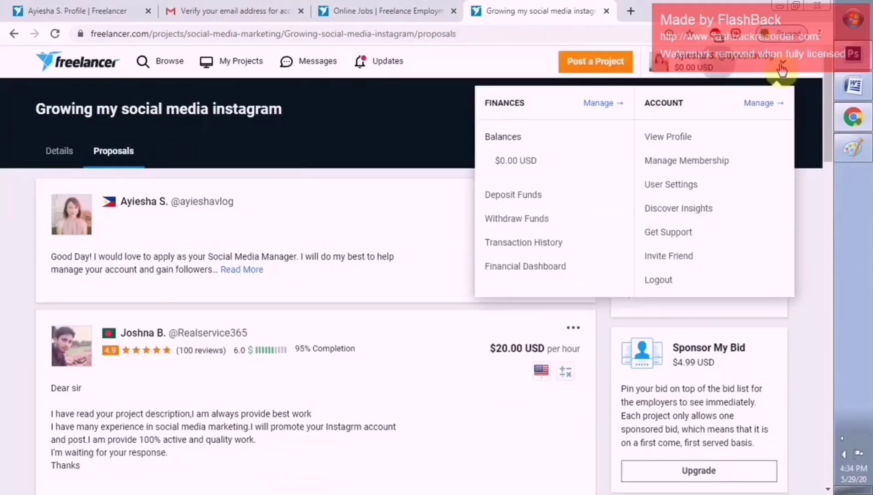